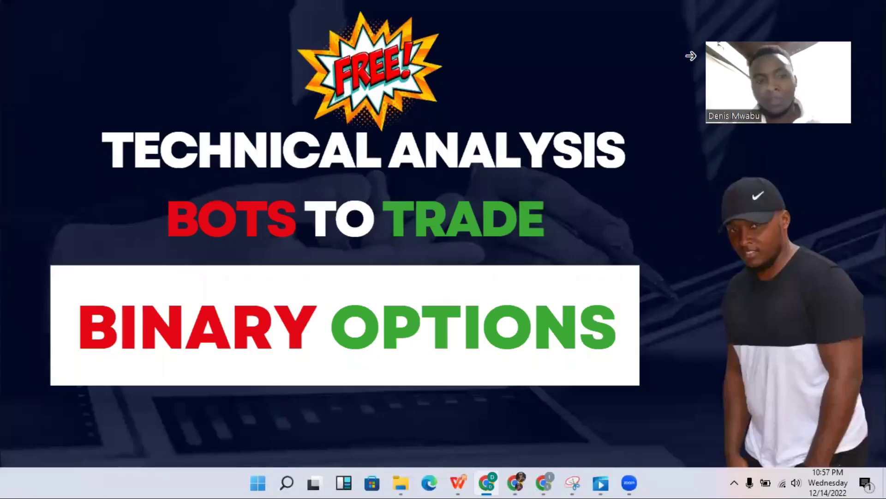
- Move from the 'FREE! Technical Analysis Bots' title slide to the TradingView EURCHF chart window
click(688, 55)
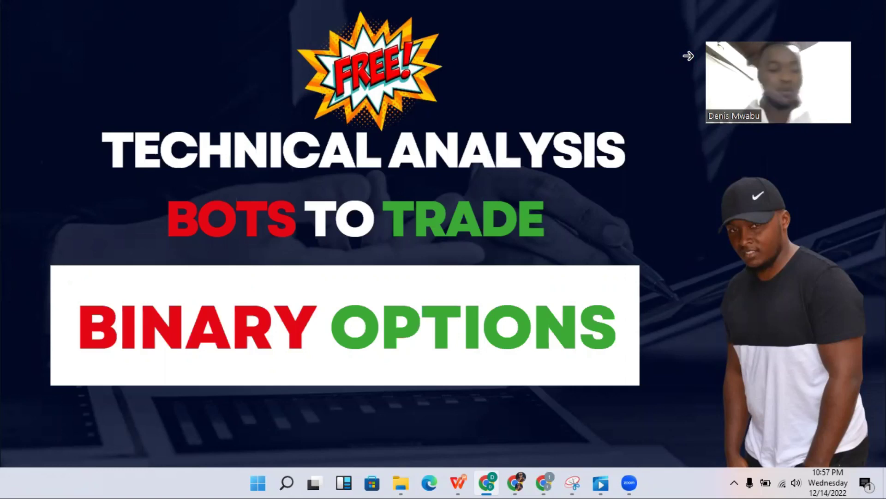
click(644, 54)
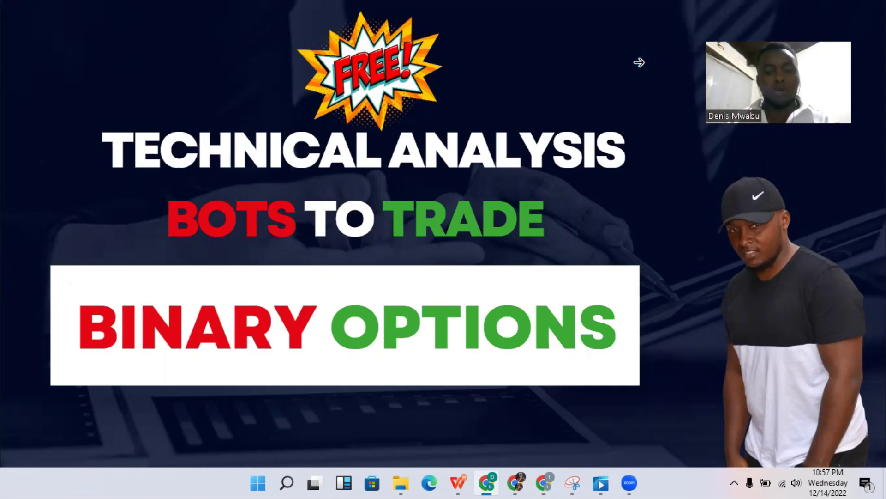
mouse_move(597, 122)
mouse_down()
mouse_move(581, 193)
mouse_move(578, 176)
mouse_move(420, 185)
mouse_move(414, 226)
mouse_up()
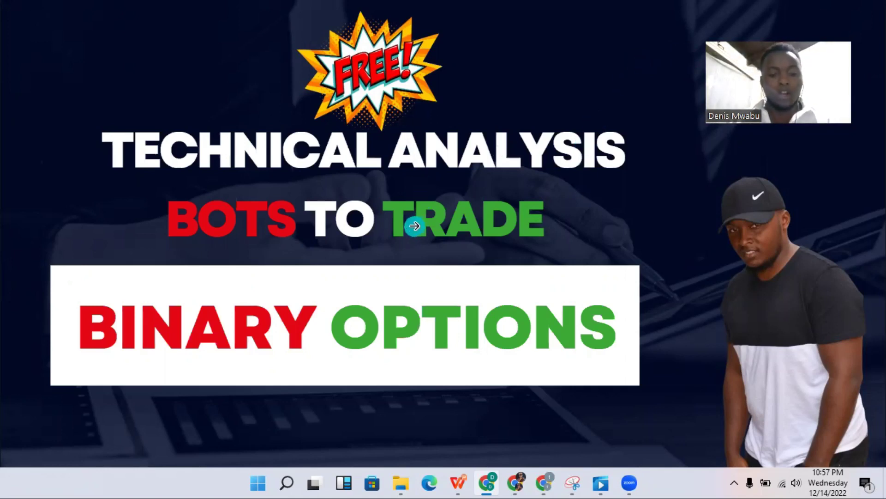
click(548, 482)
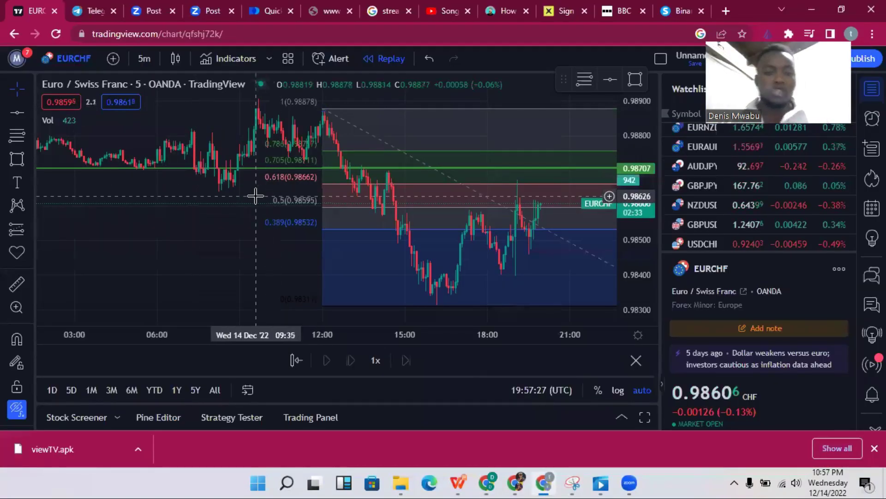
- Zoom the EURCHF 5-minute chart's time axis in and out to show a full day with Fibonacci levels
scroll(291, 224, up, 1)
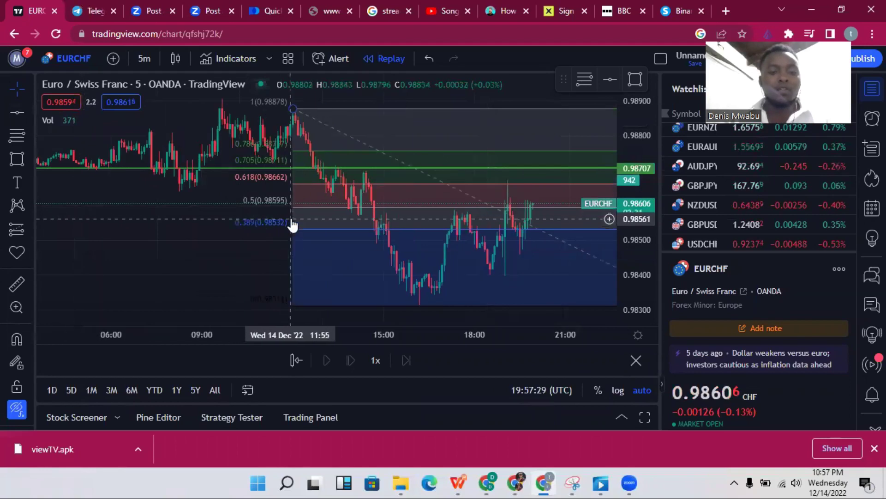
scroll(292, 224, down, 2)
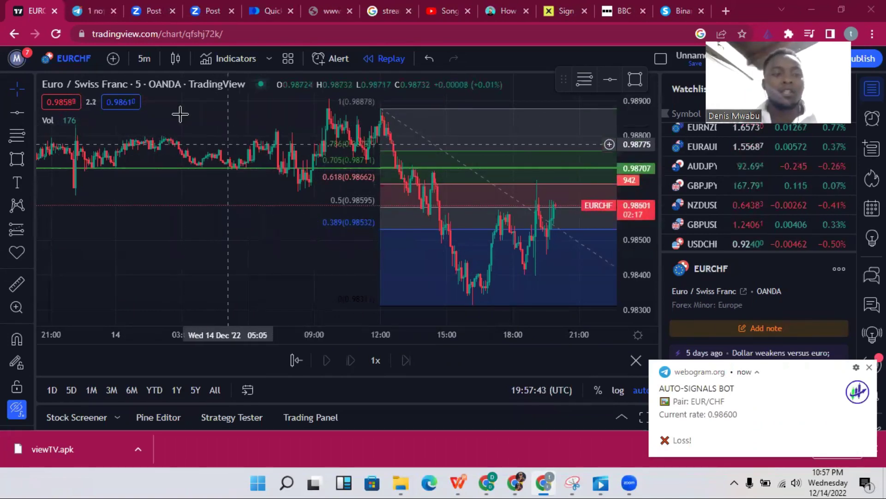
- Review the AUTO-SIGNALS BOT's earlier EUR/CHF Sell signals, then switch to the Pocket Option tab
click(96, 7)
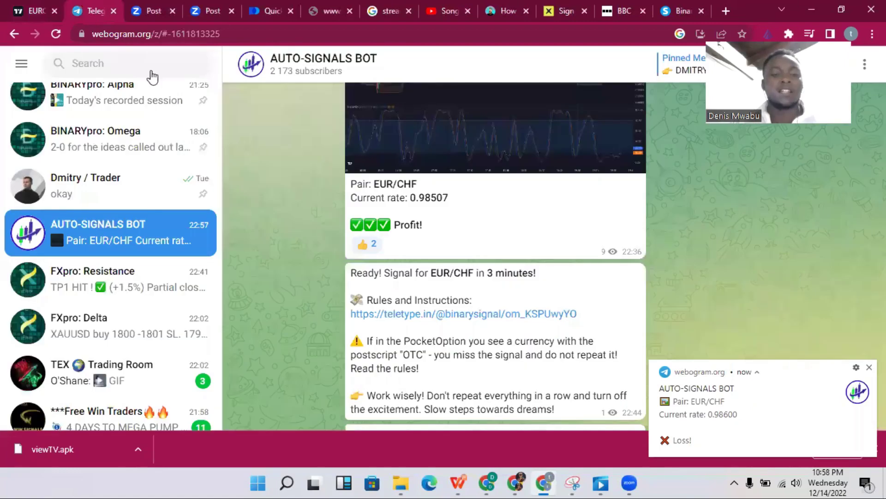
scroll(587, 263, up, 5)
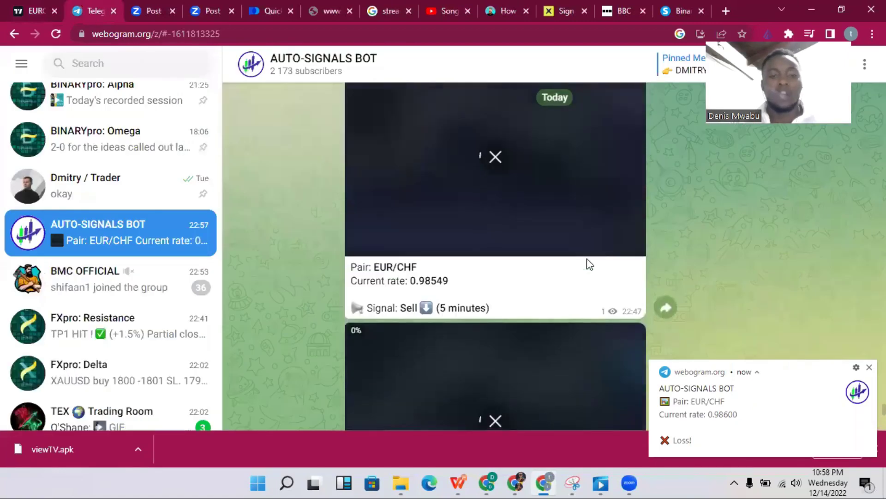
scroll(589, 262, up, 10)
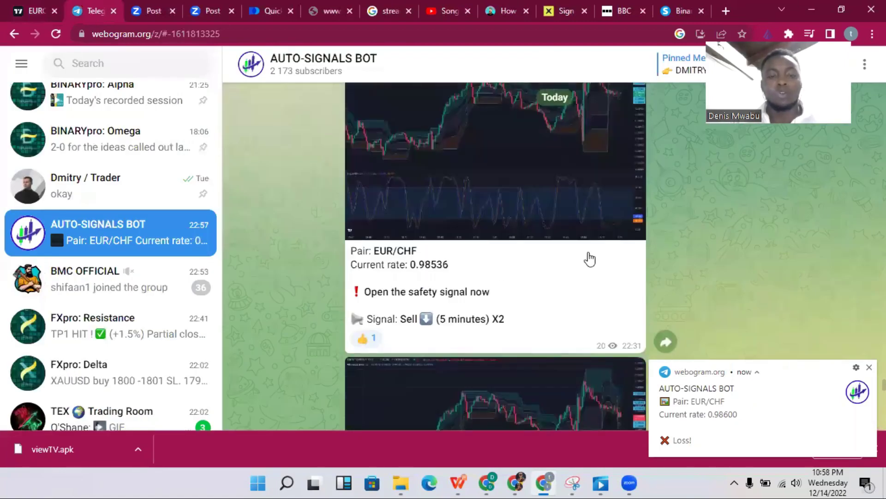
scroll(590, 259, up, 4)
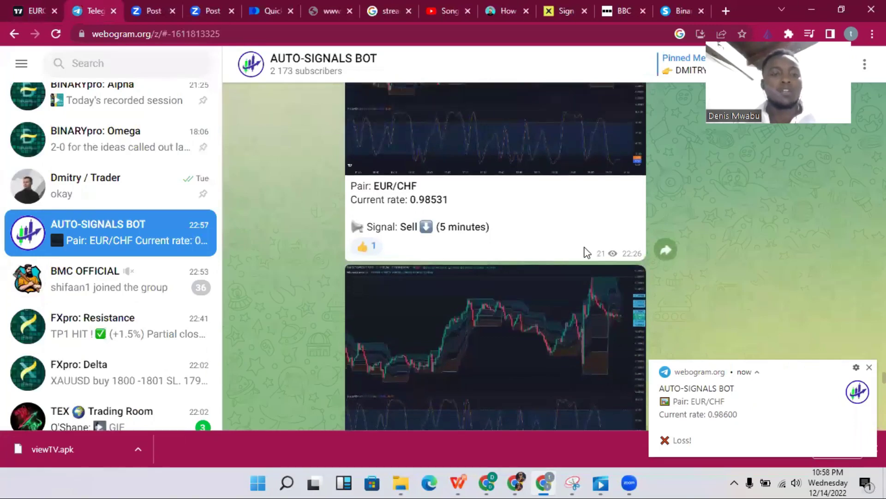
scroll(585, 250, down, 5)
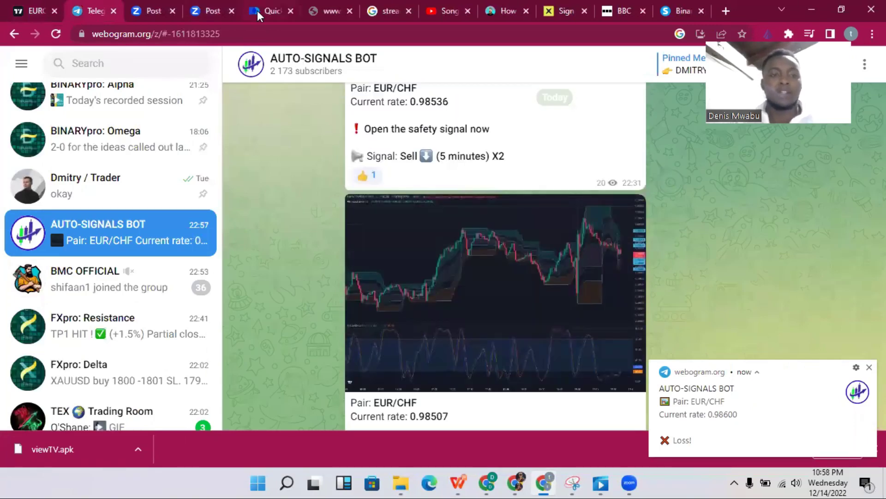
click(257, 10)
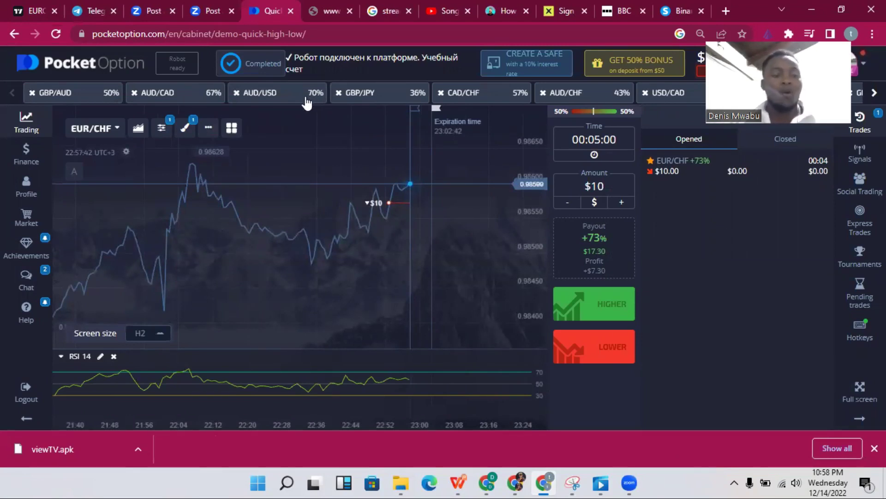
- Reload the Pocket Option demo page and bring up the Binary Options Masterclass lecture window
key(F5)
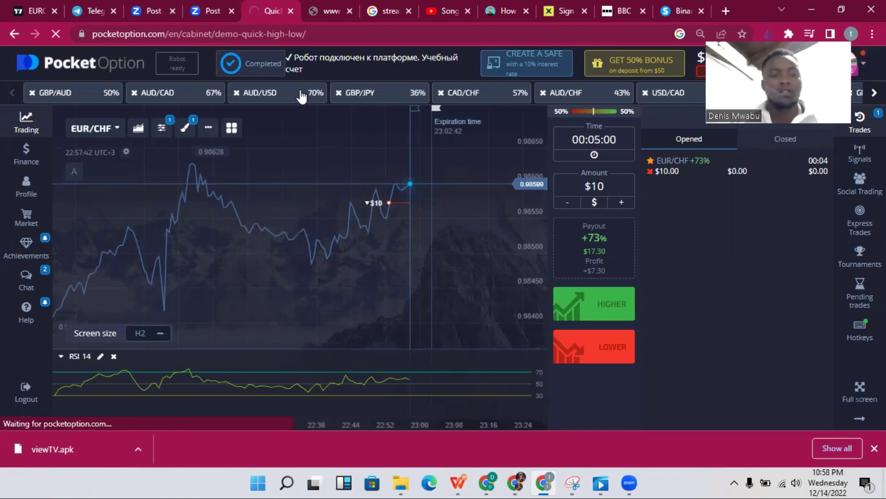
mouse_move(519, 484)
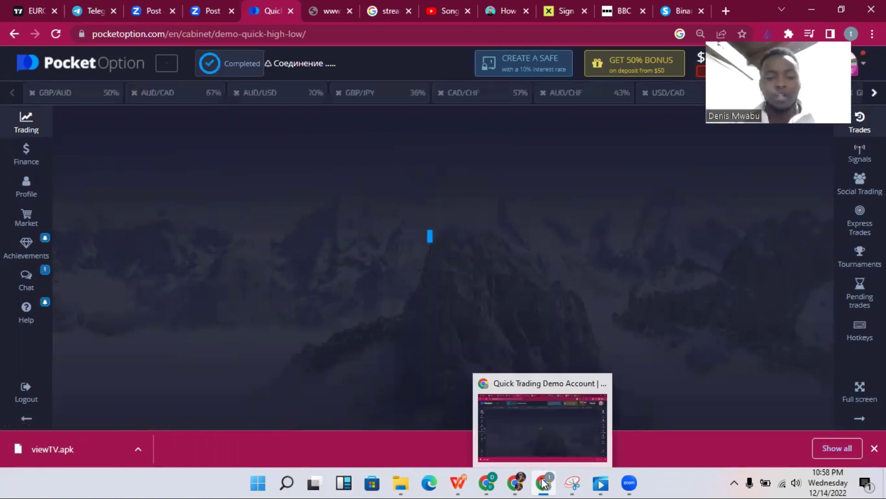
click(517, 483)
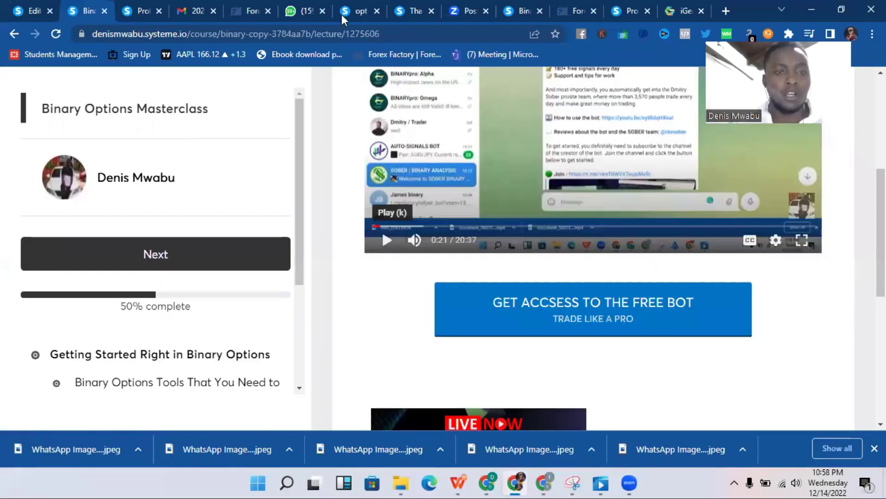
click(358, 13)
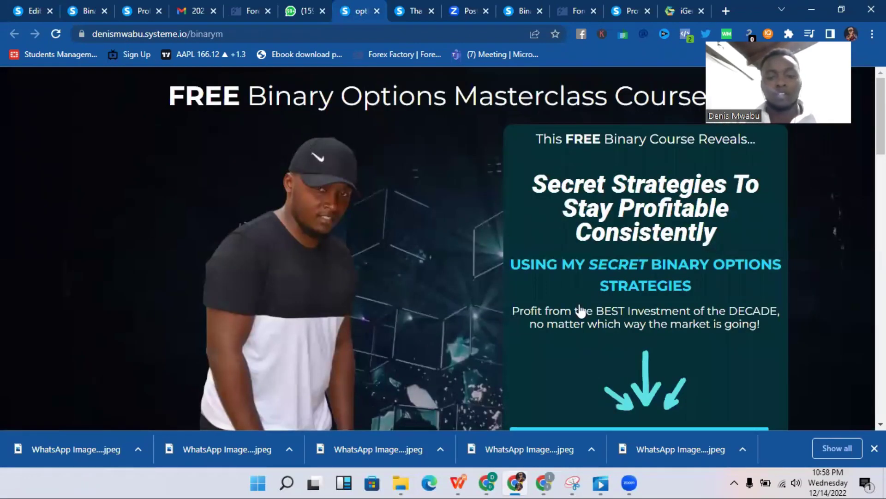
scroll(585, 310, down, 3)
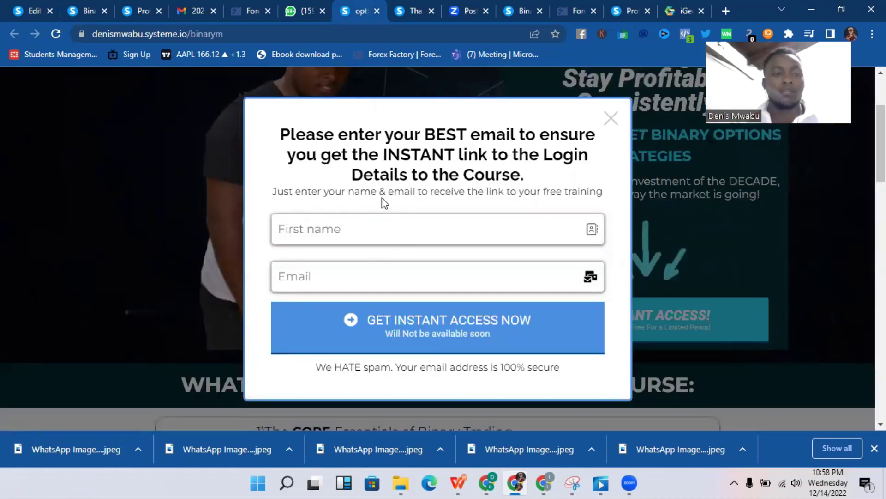
click(88, 13)
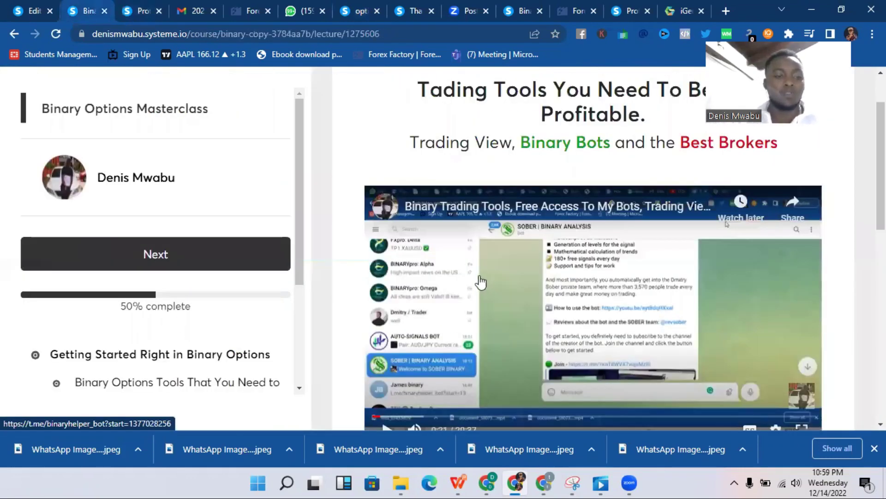
- Scroll through the Masterclass lecture page and follow the 'GET ACCSESS TO THE FREE BOT' link
scroll(480, 282, up, 1)
scroll(481, 281, down, 5)
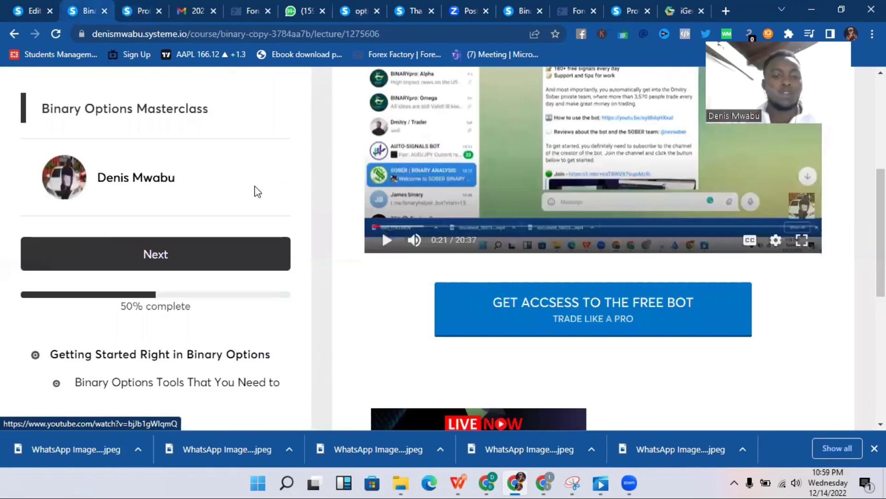
scroll(484, 203, up, 6)
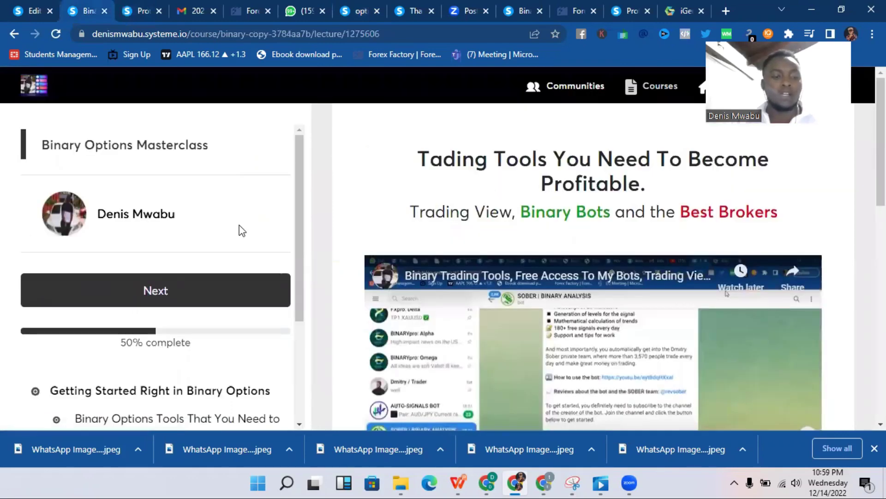
scroll(242, 231, down, 3)
scroll(108, 297, down, 1)
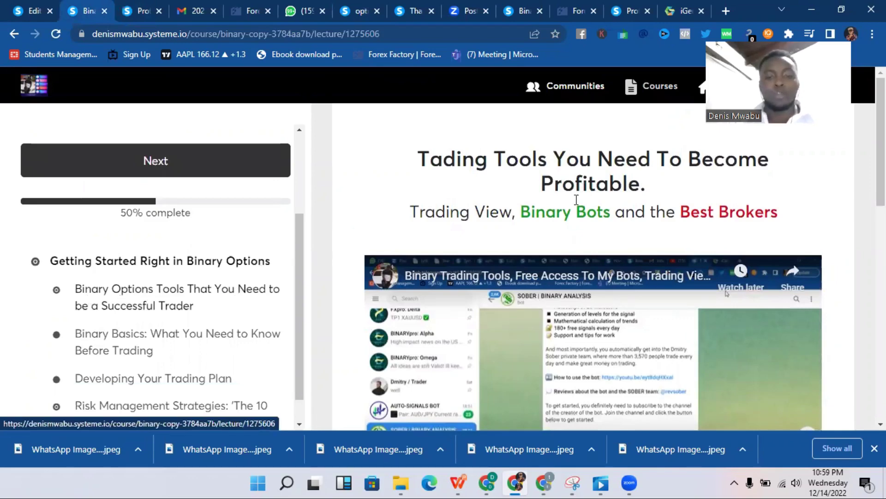
scroll(576, 199, down, 5)
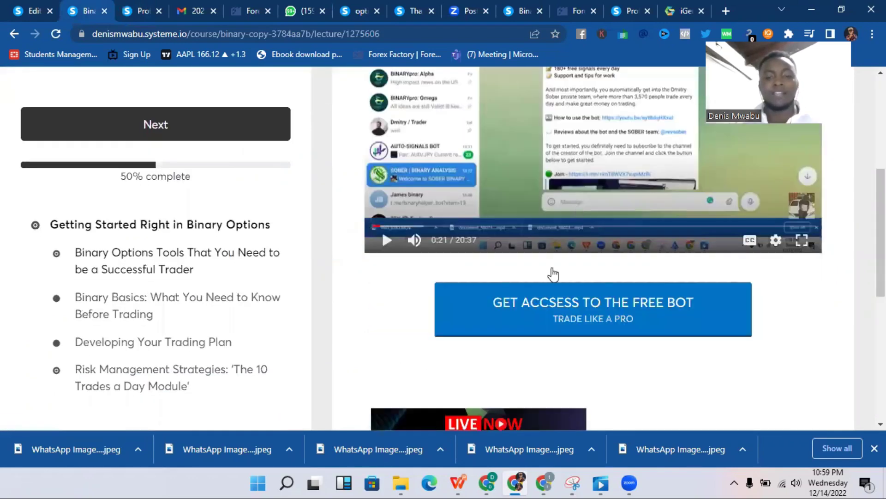
scroll(554, 274, down, 1)
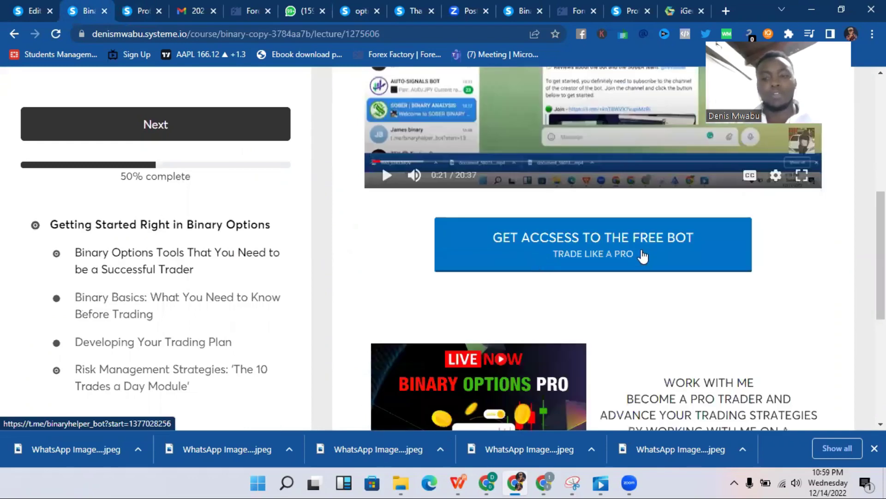
scroll(643, 255, down, 2)
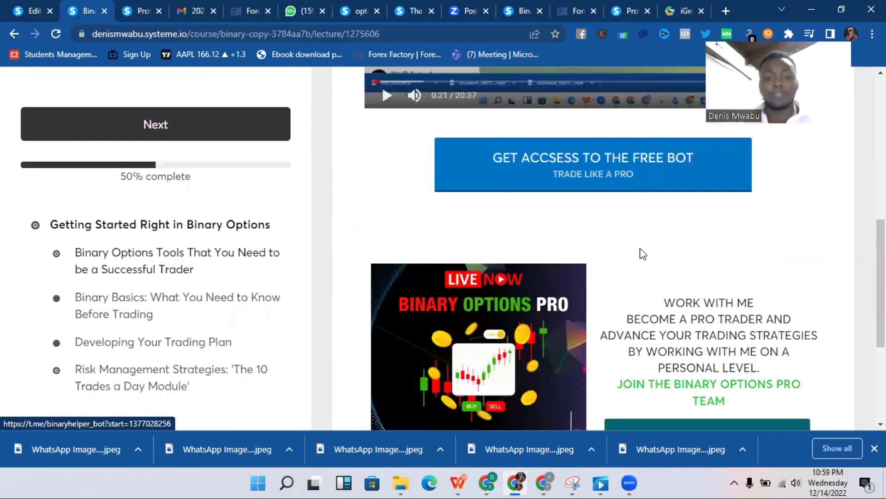
scroll(643, 255, down, 2)
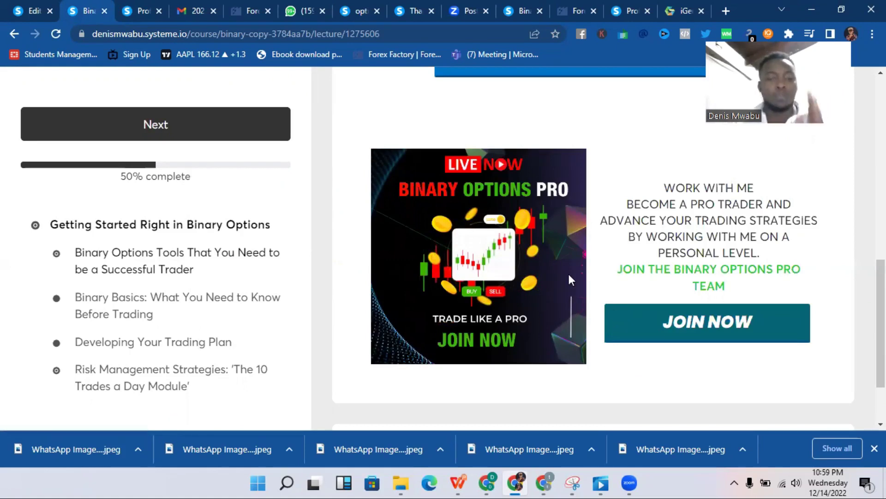
scroll(509, 267, up, 3)
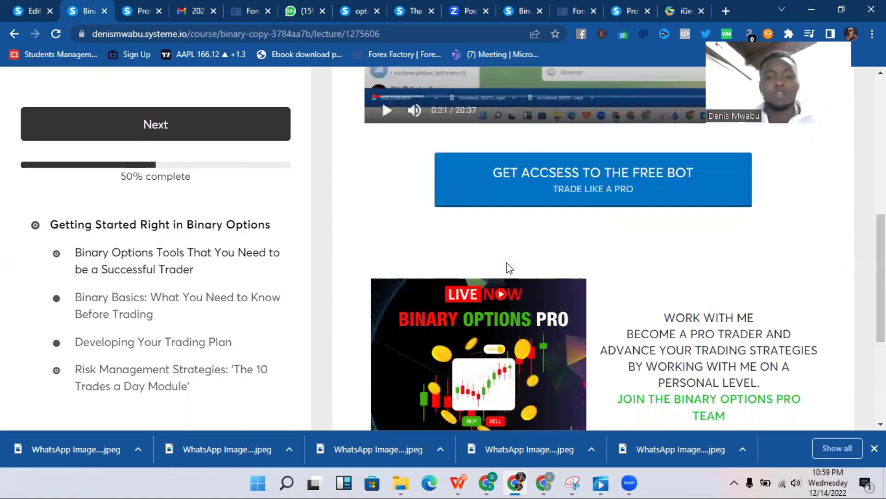
scroll(509, 267, up, 2)
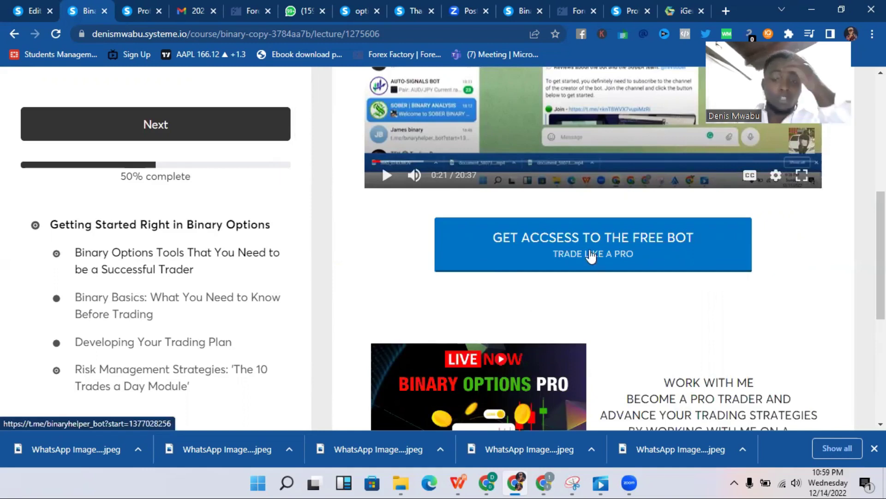
click(591, 256)
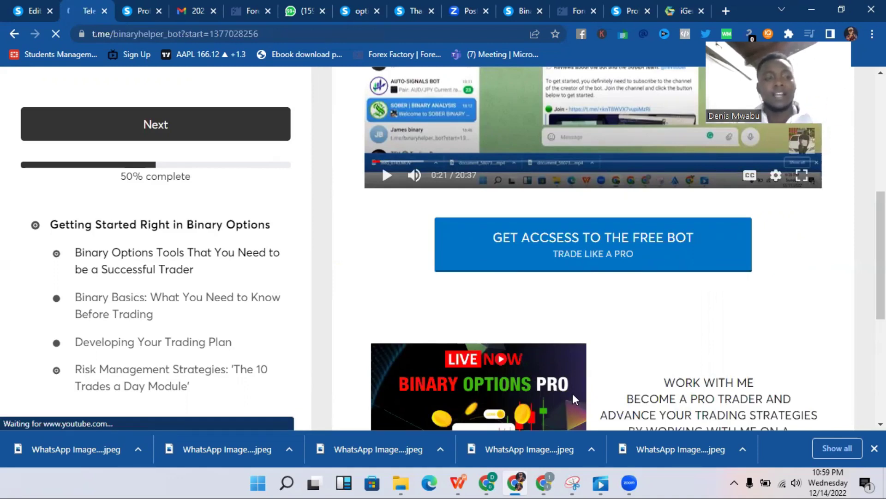
- Check the Pocket Option demo for placed trades, then return to the AUTO-SIGNALS BOT chat
click(549, 482)
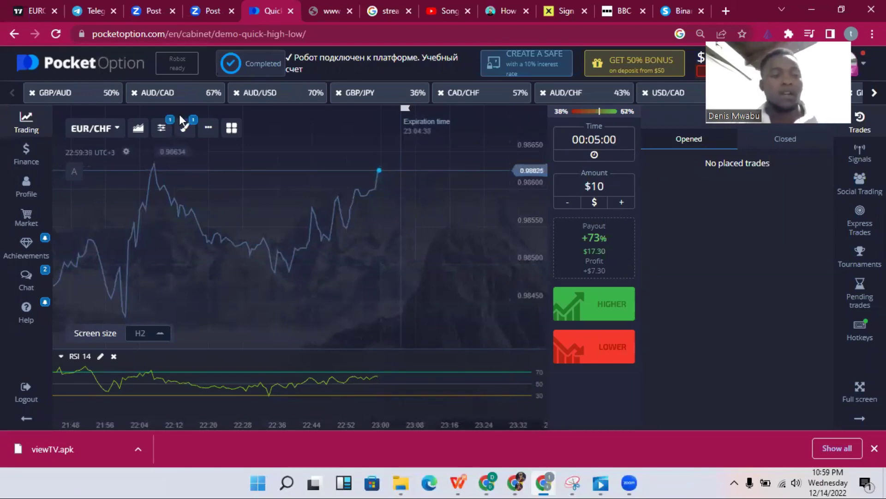
click(86, 10)
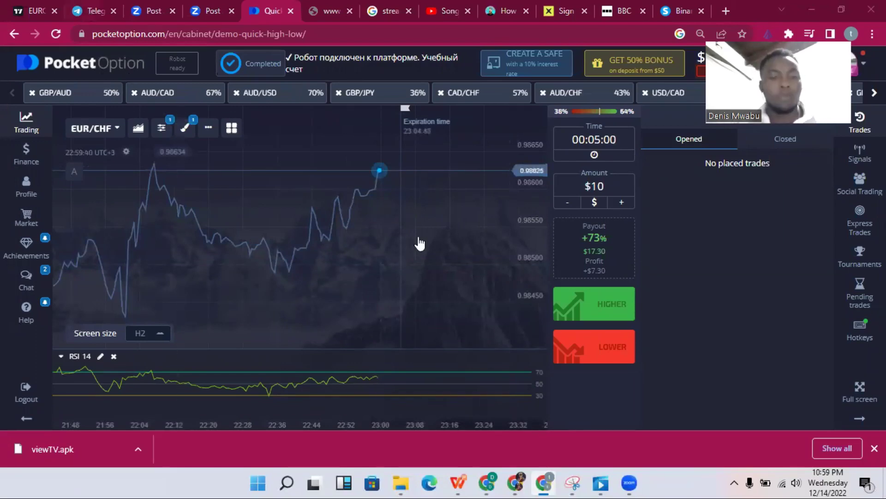
- Open the SOBER | BINARY ANALYSIS chat at its referral message showing $0.00 balance and $20.00 minimum withdrawal
scroll(420, 240, up, 3)
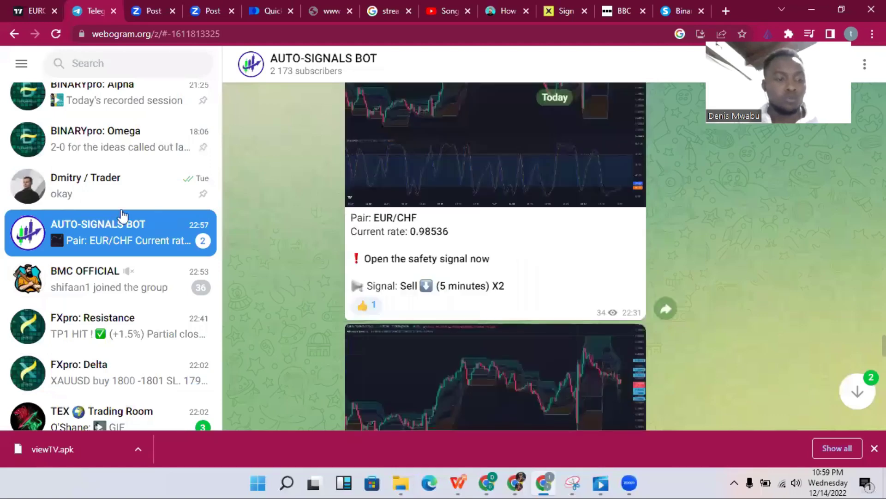
scroll(121, 217, down, 4)
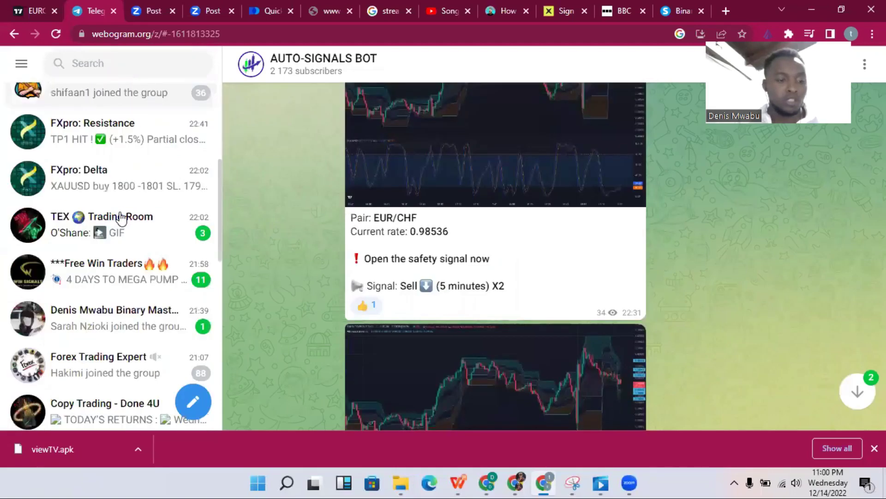
scroll(121, 217, down, 1)
scroll(121, 217, down, 4)
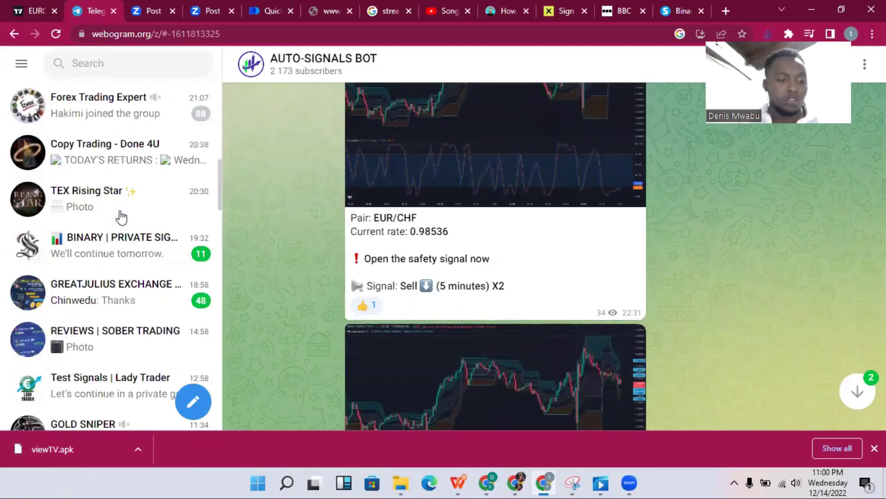
scroll(121, 217, down, 4)
scroll(119, 224, down, 3)
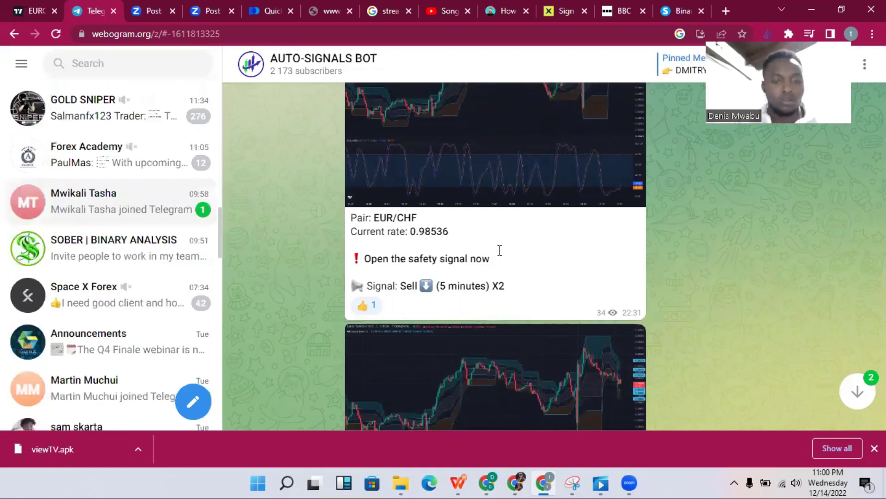
scroll(499, 251, up, 3)
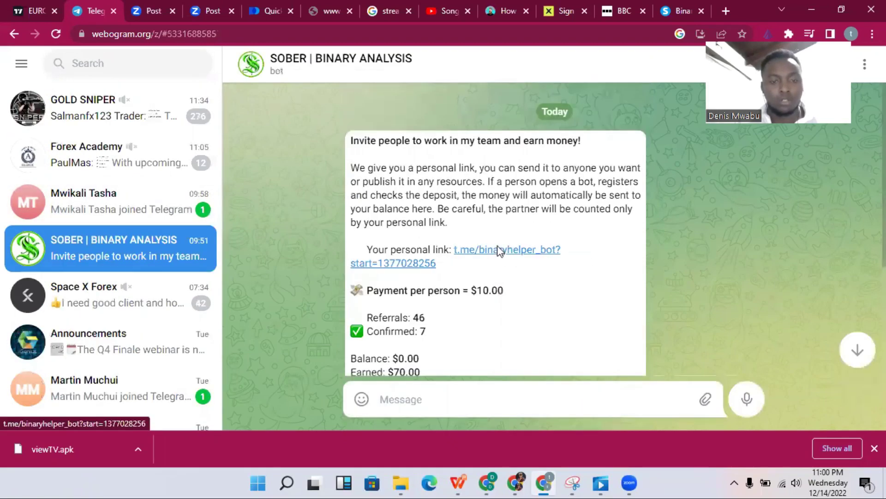
scroll(498, 252, up, 1)
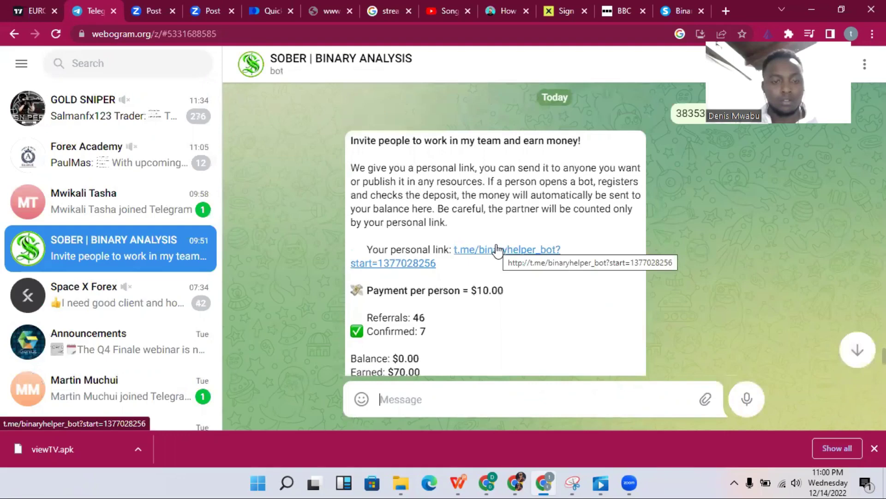
scroll(498, 251, down, 1)
scroll(258, 252, up, 1)
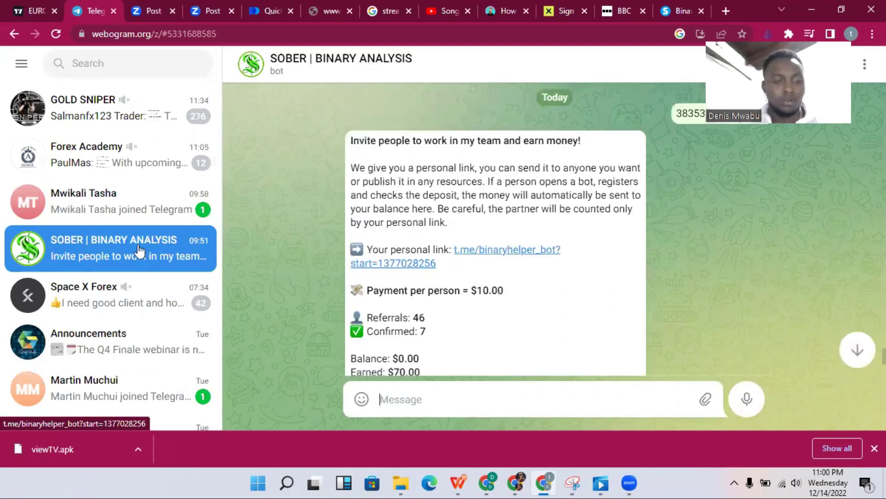
click(140, 251)
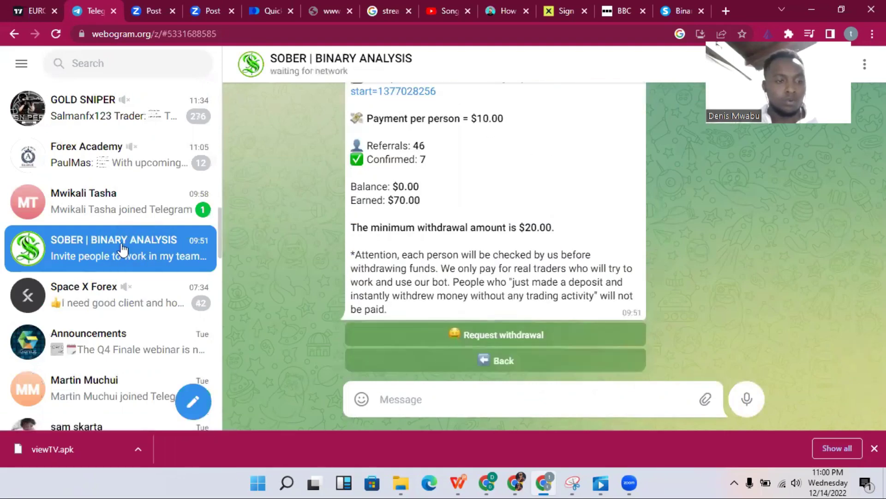
scroll(122, 250, up, 4)
- Open the BINARY | PRIVATE SIGNALS channel and scroll through its chats and test-signal messages
scroll(122, 175, up, 2)
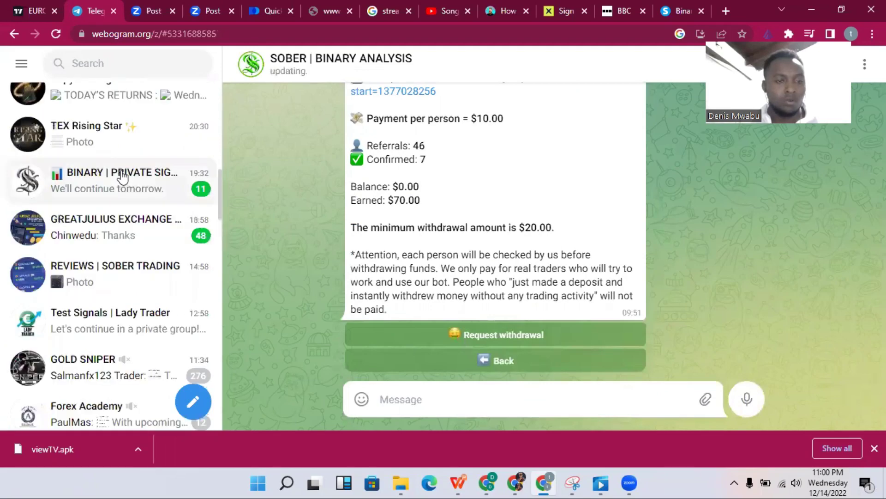
click(122, 176)
scroll(123, 175, up, 4)
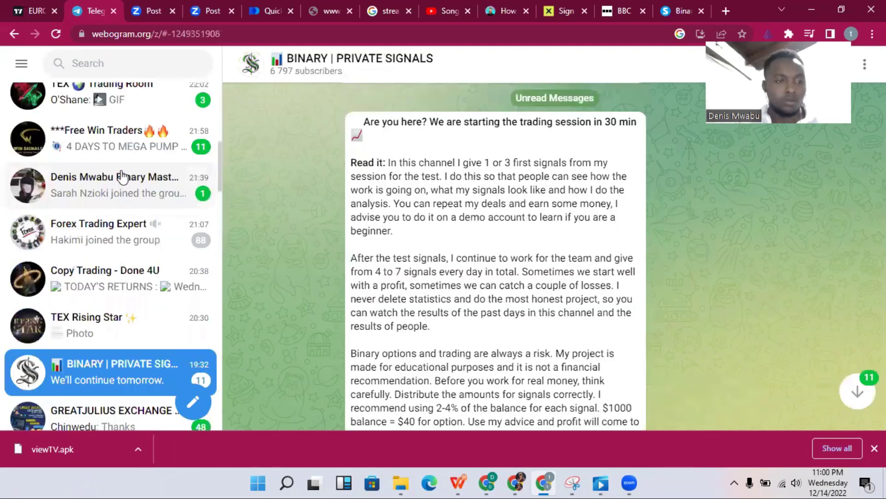
scroll(122, 176, up, 5)
scroll(122, 176, up, 3)
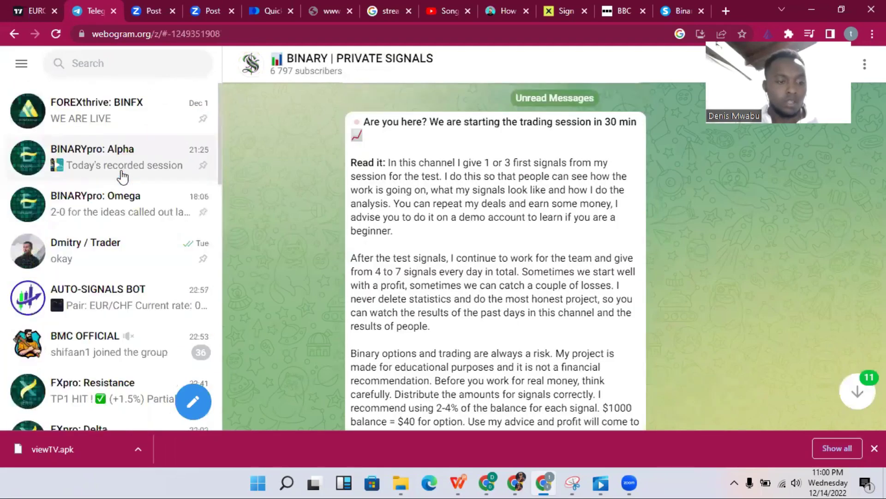
scroll(123, 176, down, 7)
scroll(122, 176, down, 1)
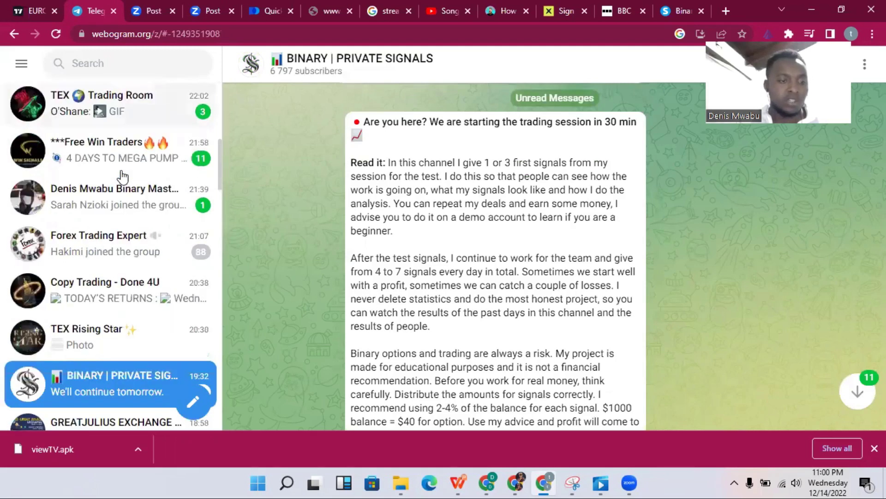
scroll(122, 176, down, 3)
scroll(122, 176, down, 1)
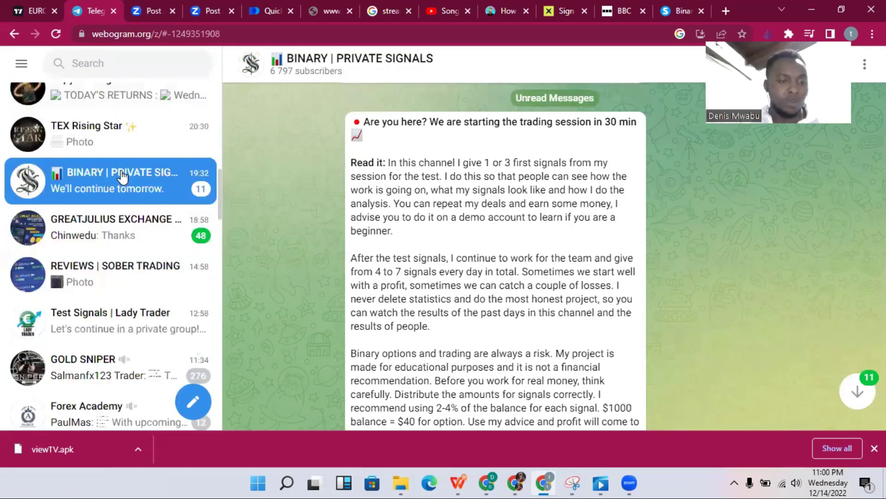
scroll(122, 176, down, 2)
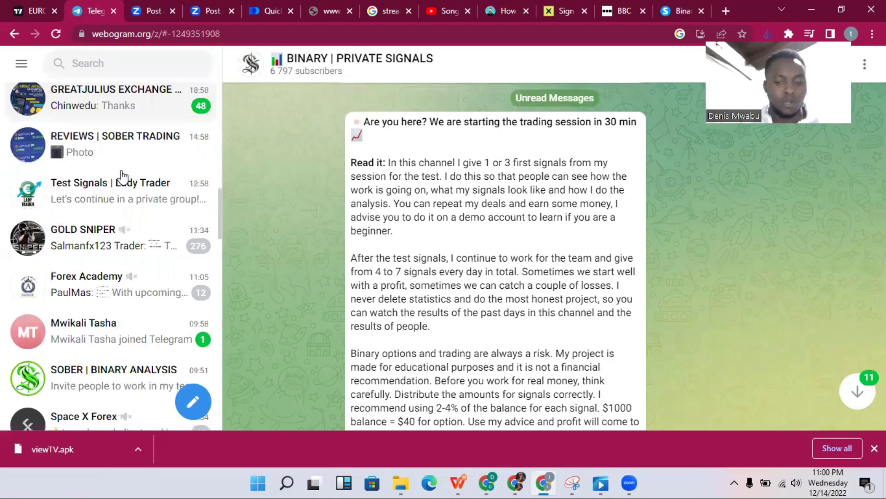
scroll(123, 176, down, 1)
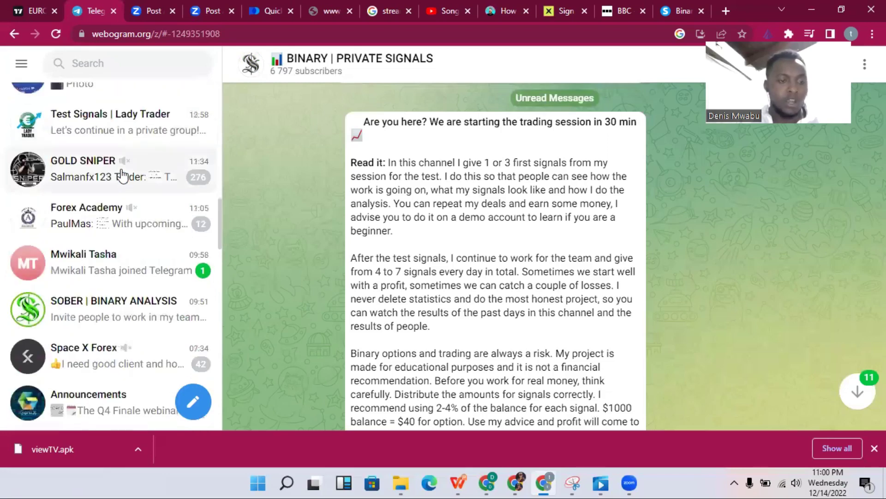
scroll(122, 176, down, 2)
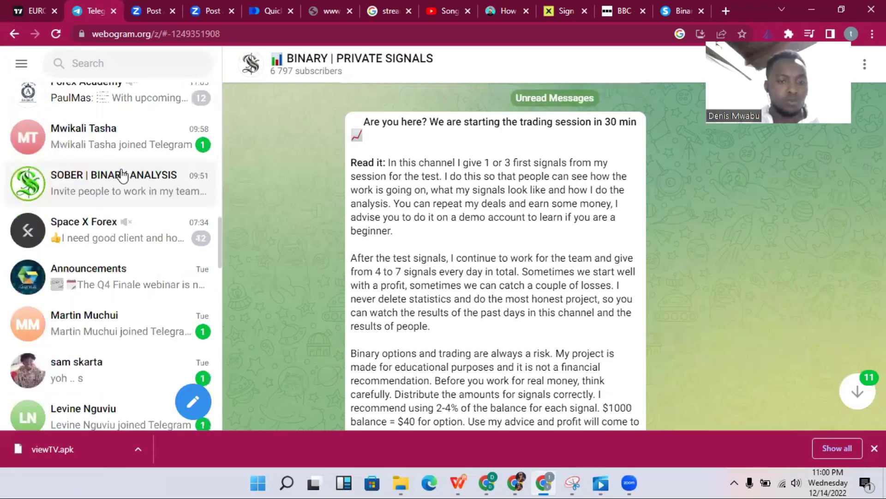
- Open the SOBER | BINARY ANALYSIS chat and scroll up through its earlier instructions
click(122, 176)
scroll(400, 181, down, 3)
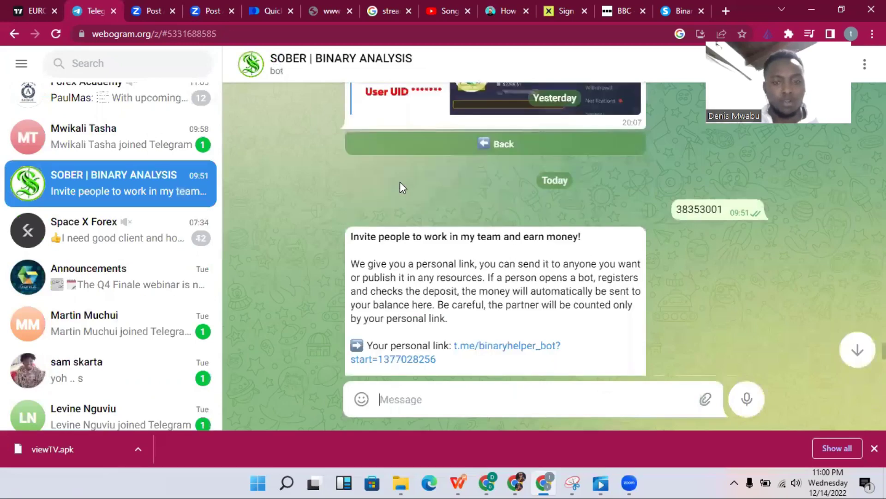
scroll(400, 182, up, 3)
scroll(400, 181, up, 3)
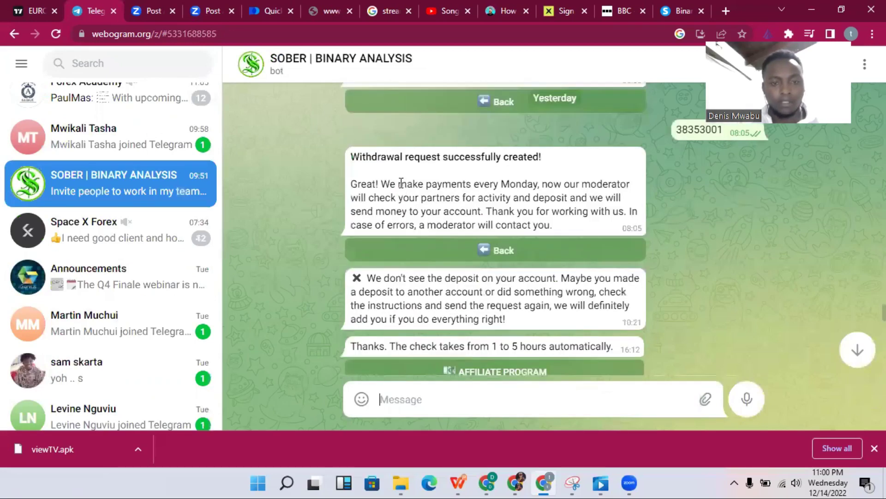
scroll(401, 183, up, 3)
scroll(401, 186, up, 3)
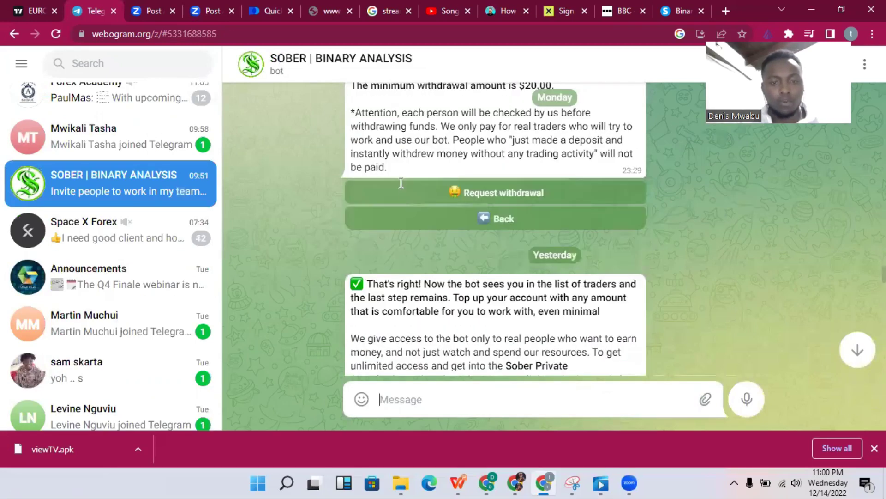
scroll(401, 184, down, 5)
scroll(401, 188, up, 2)
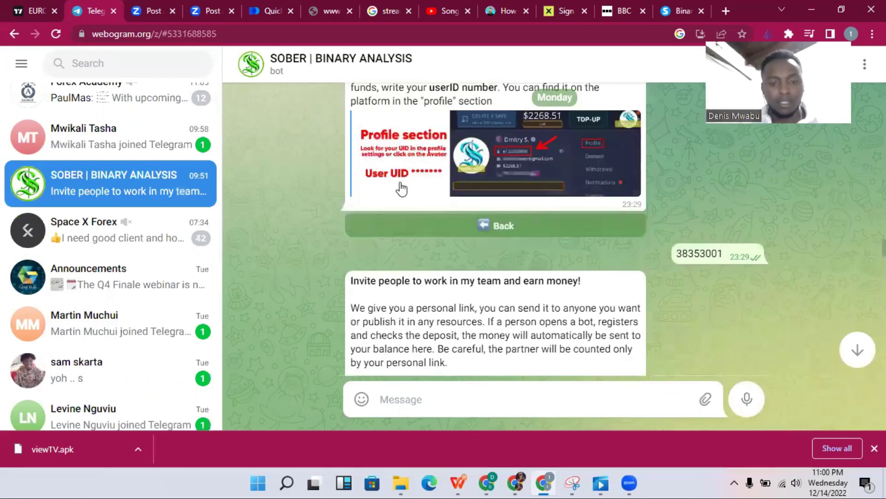
scroll(401, 188, down, 1)
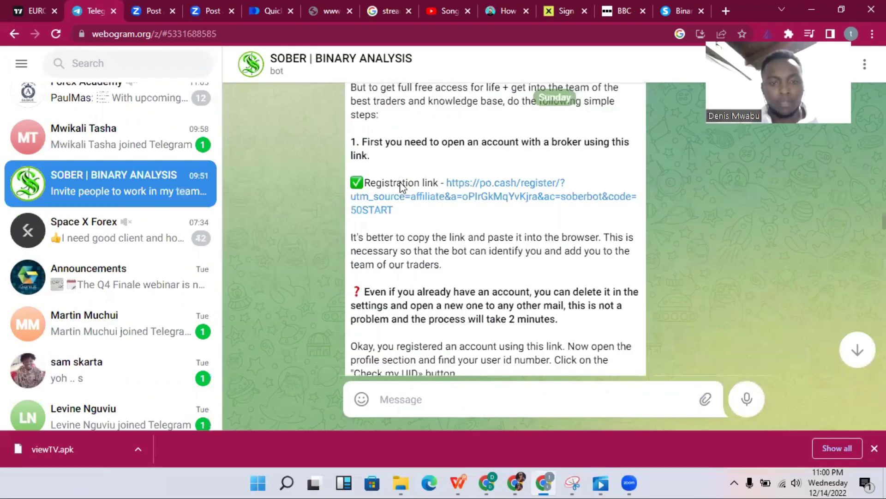
scroll(400, 186, up, 5)
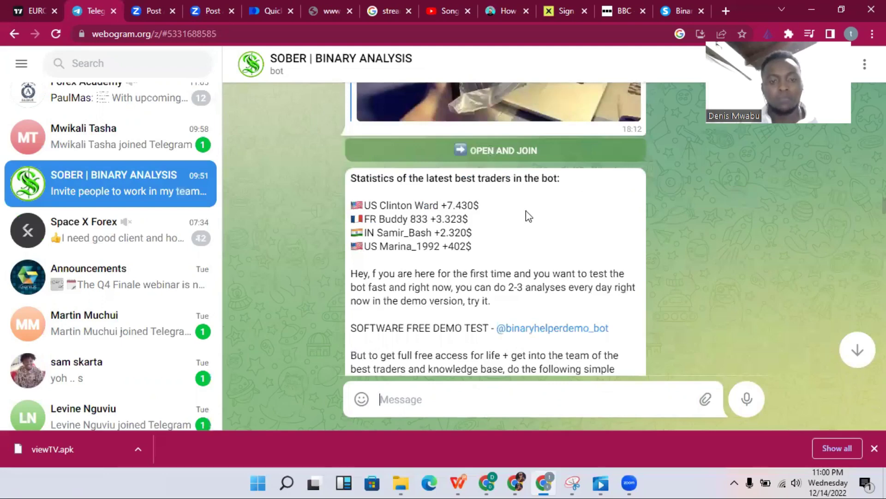
- Follow the bot's po.cash broker registration link into a new tab
scroll(517, 208, down, 1)
scroll(430, 197, down, 1)
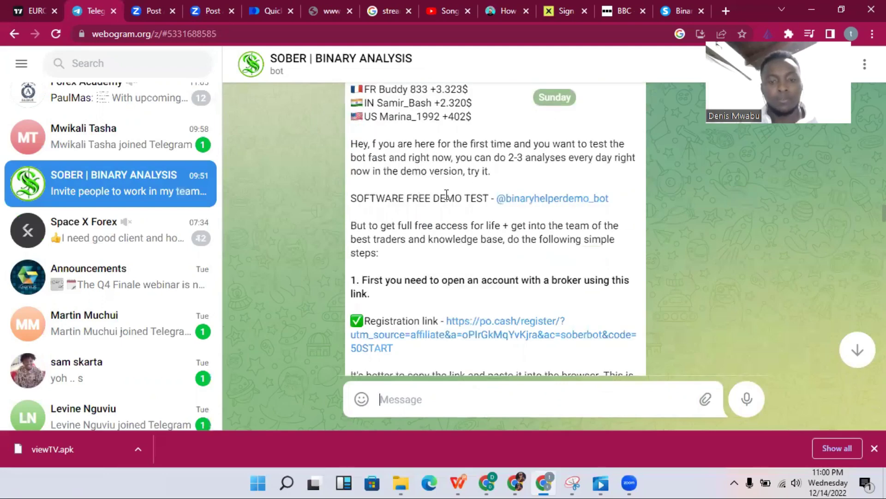
scroll(556, 209, down, 1)
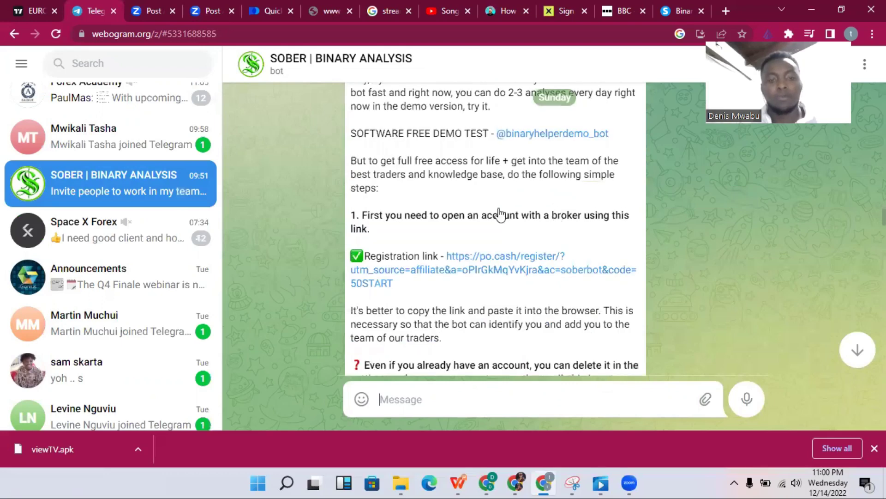
scroll(461, 203, down, 1)
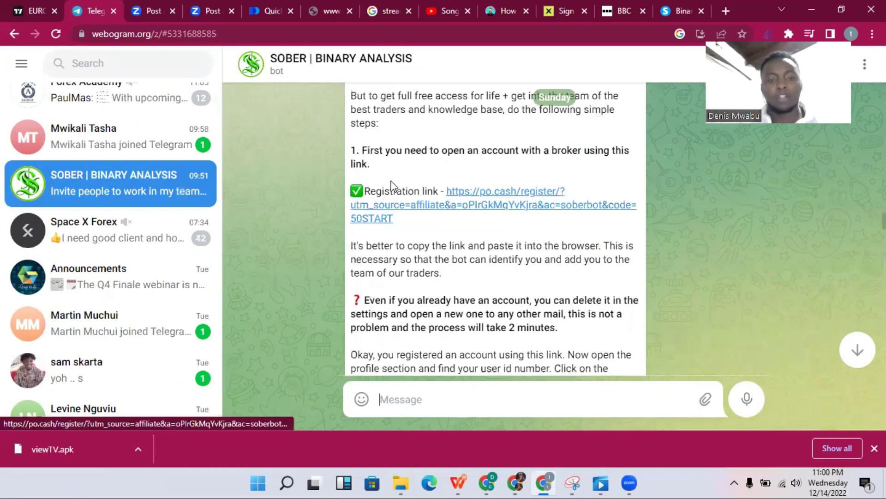
click(482, 202)
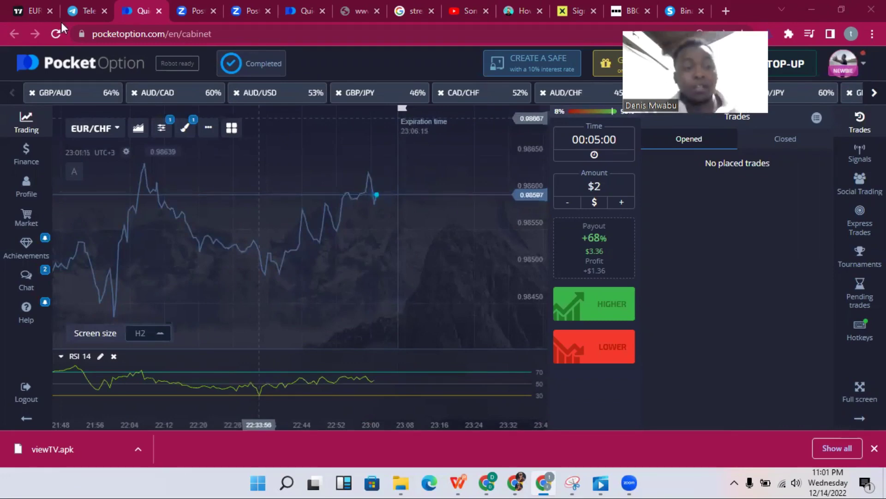
- Read the latest messages in the SOBER | BINARY ANALYSIS bot chat
click(82, 10)
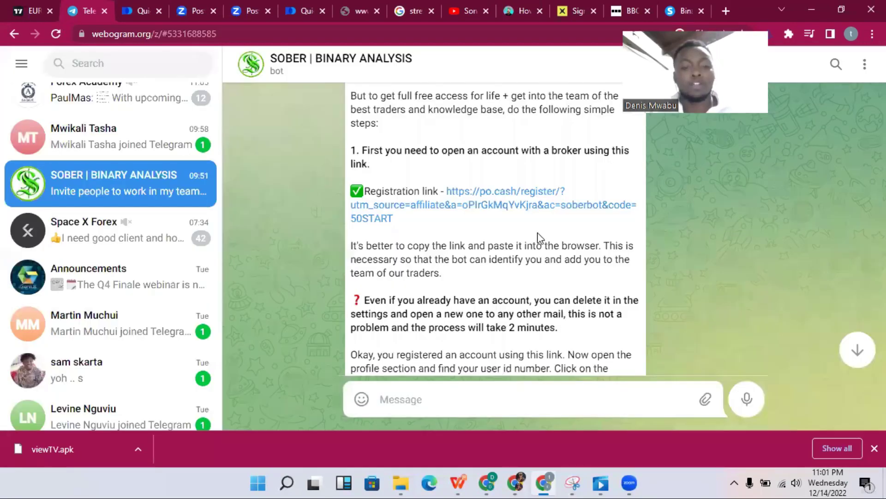
scroll(536, 226, down, 5)
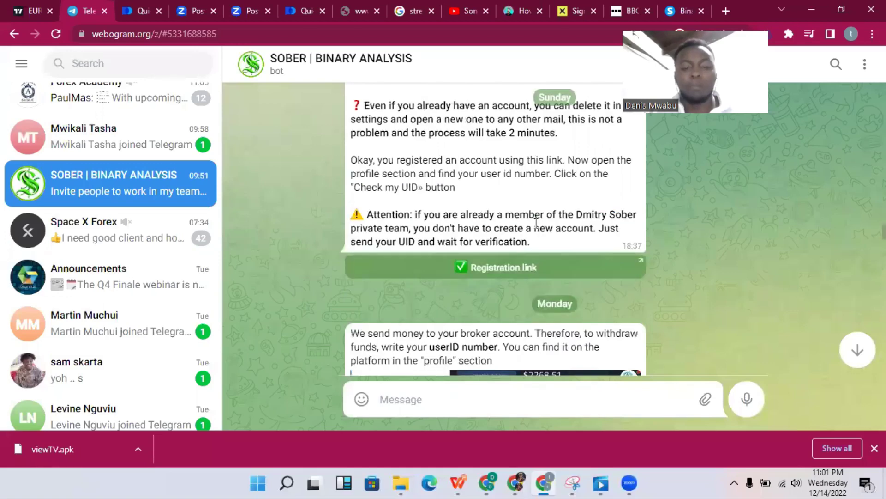
scroll(536, 226, down, 2)
scroll(536, 226, down, 3)
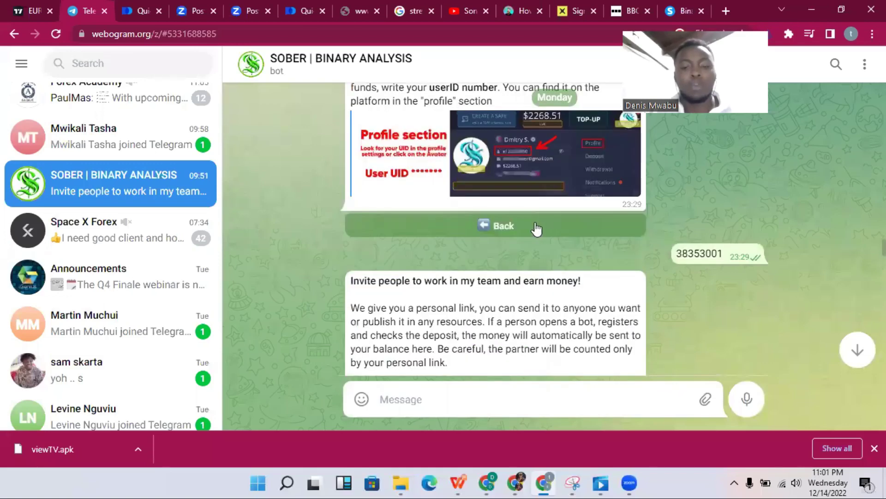
scroll(372, 241, down, 2)
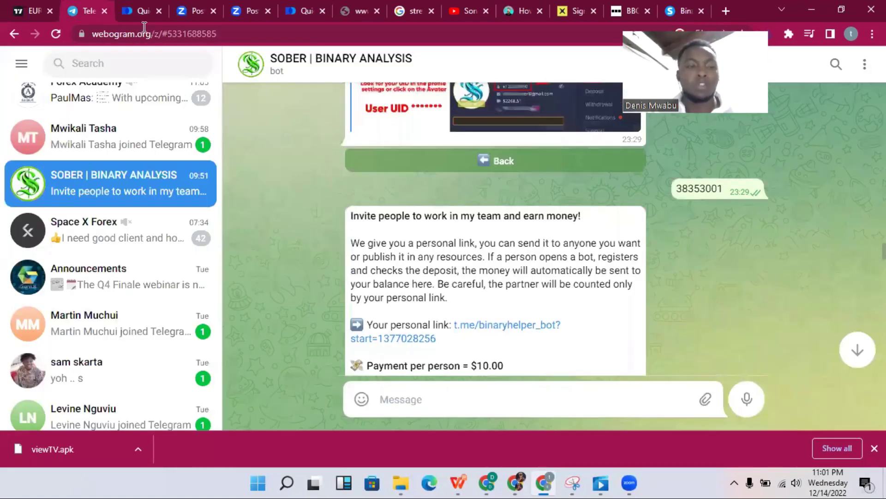
- View Pocket Option's trading profile statistics, select the user ID, and return to the Telegram chat
click(142, 11)
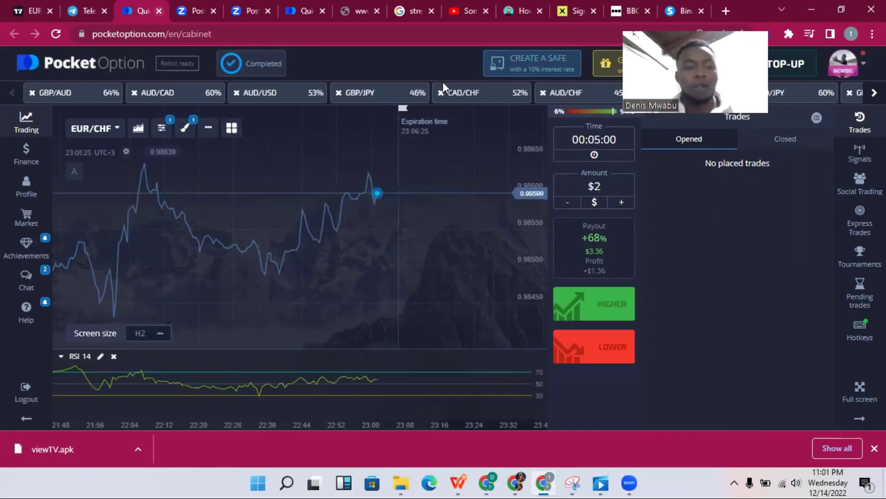
click(25, 182)
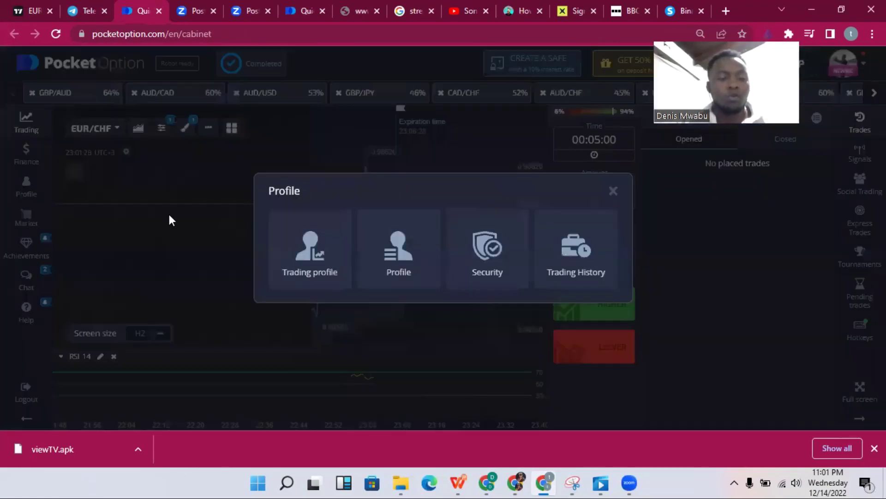
click(301, 265)
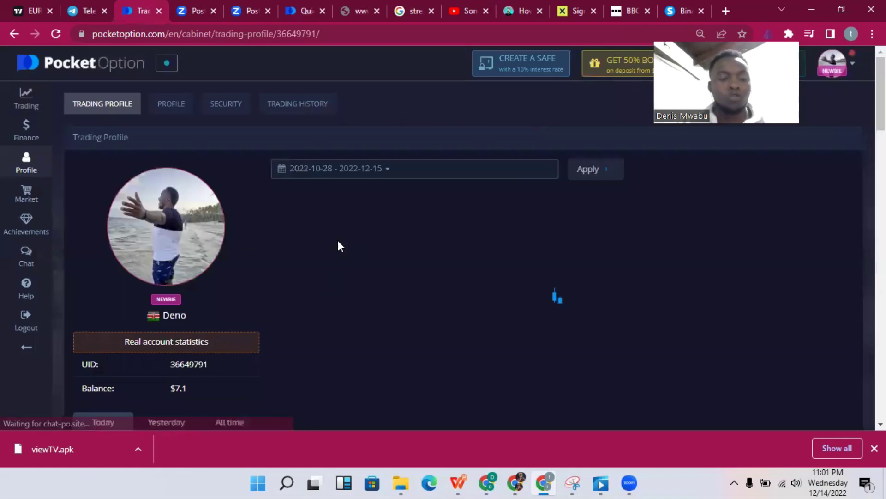
scroll(242, 236, down, 3)
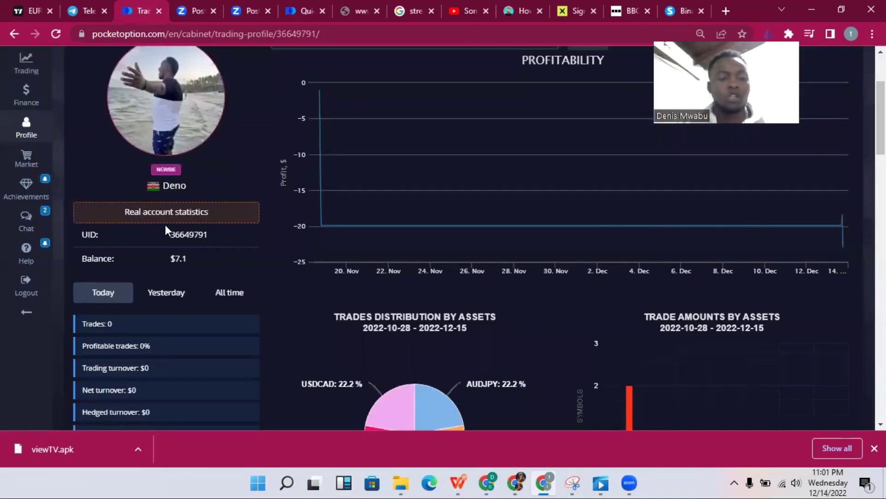
double_click(173, 234)
click(82, 13)
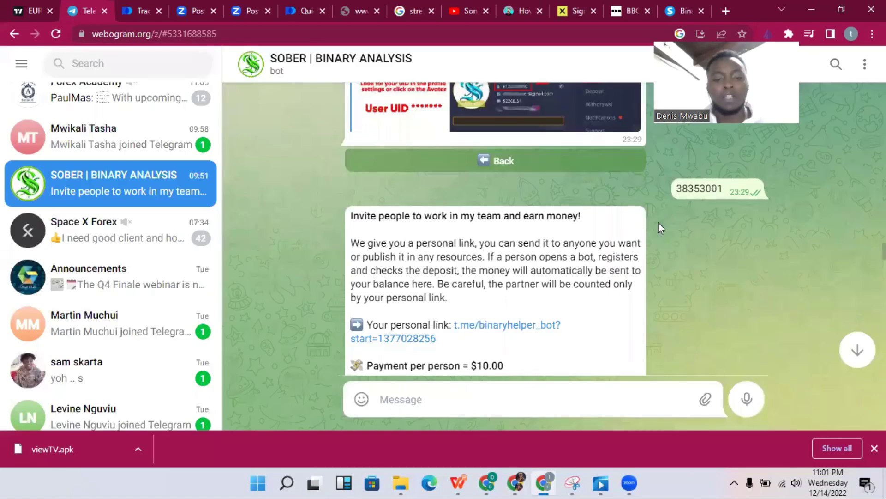
- Open the AUTO-SIGNALS BOT channel to see its CHF/JPY signal due in 2 minutes
scroll(659, 224, down, 2)
scroll(658, 223, up, 2)
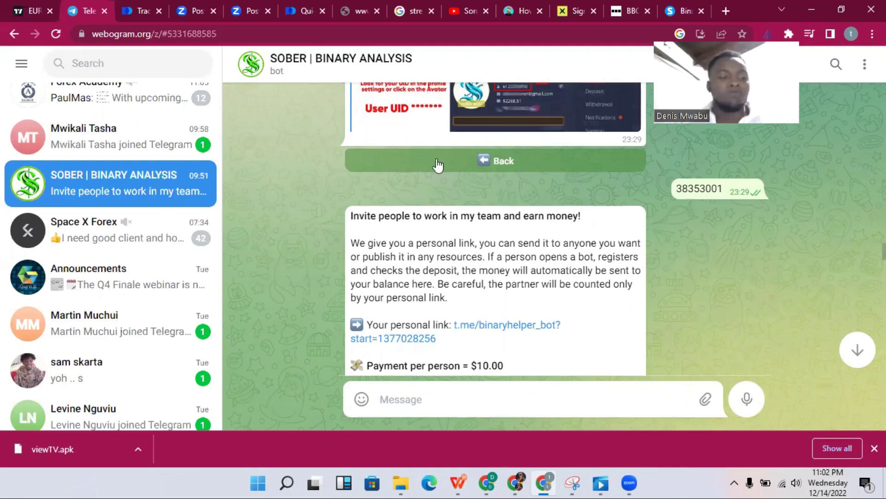
scroll(109, 194, up, 7)
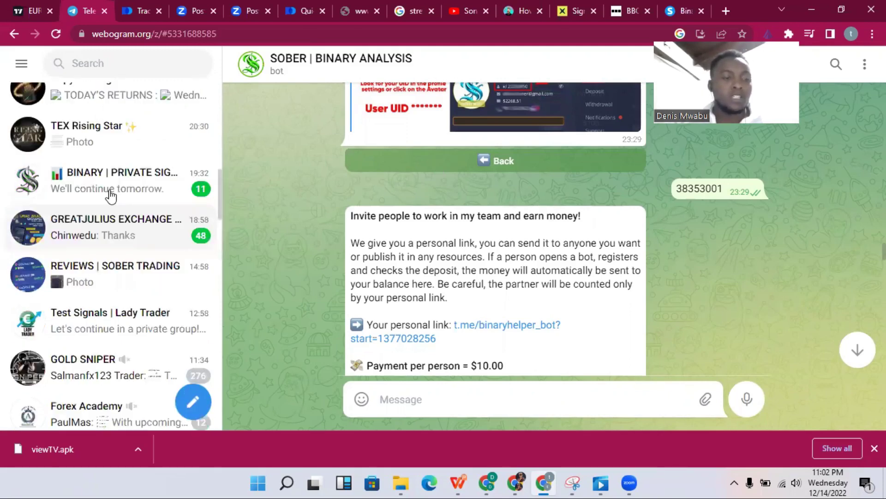
scroll(109, 194, up, 4)
scroll(111, 195, up, 3)
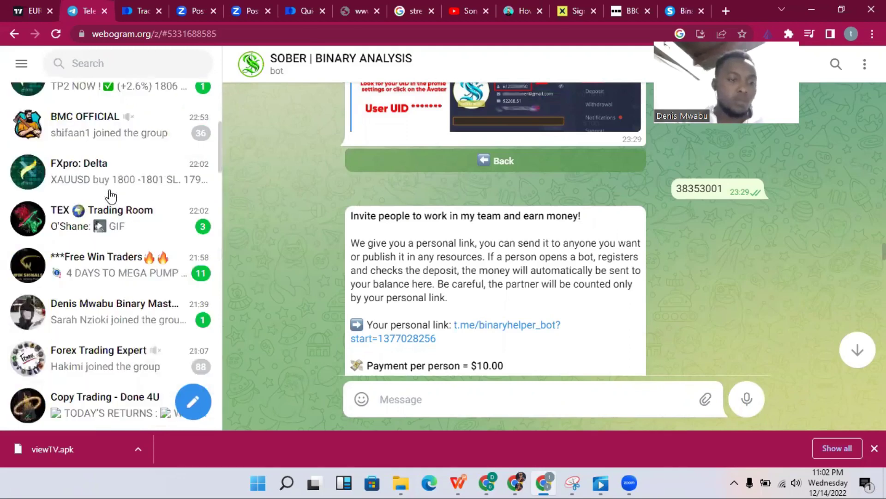
scroll(111, 196, up, 3)
click(119, 175)
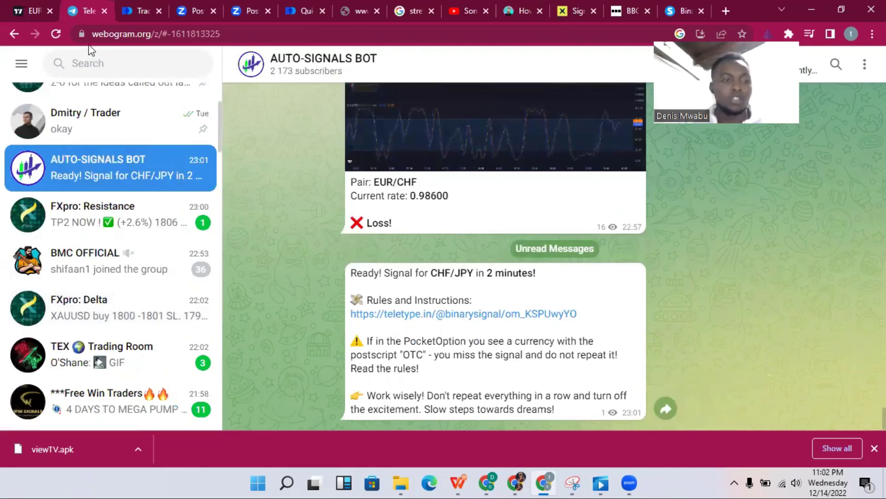
- Load the OANDA CHFJPY chart in TradingView via symbol search
key(ctrl+shift+Tab)
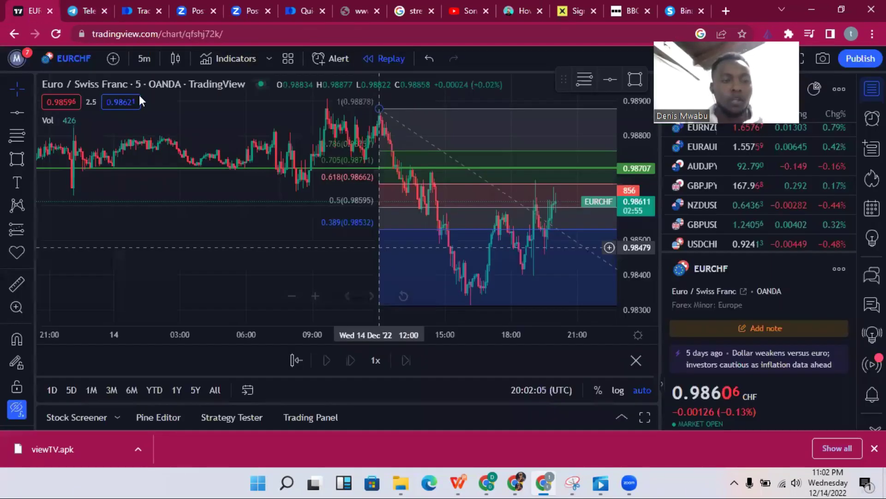
click(87, 62)
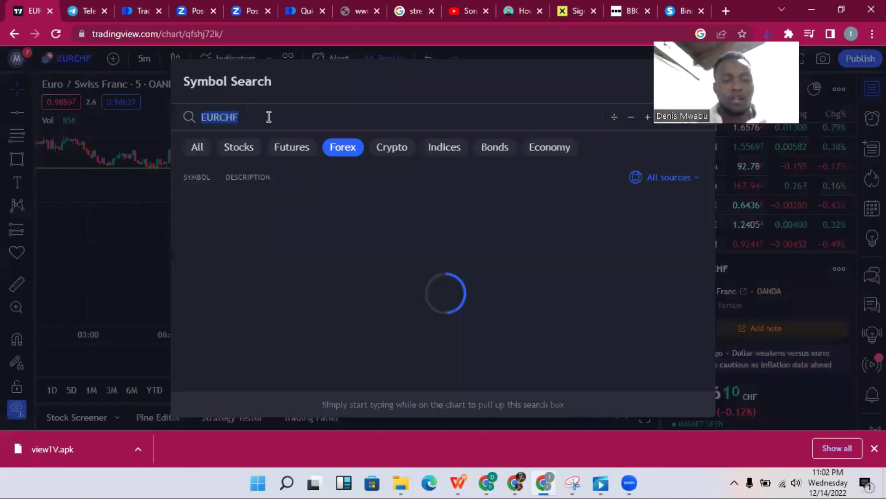
click(269, 116)
key(BackSpace)
key(BackSpace)
key(BackSpace)
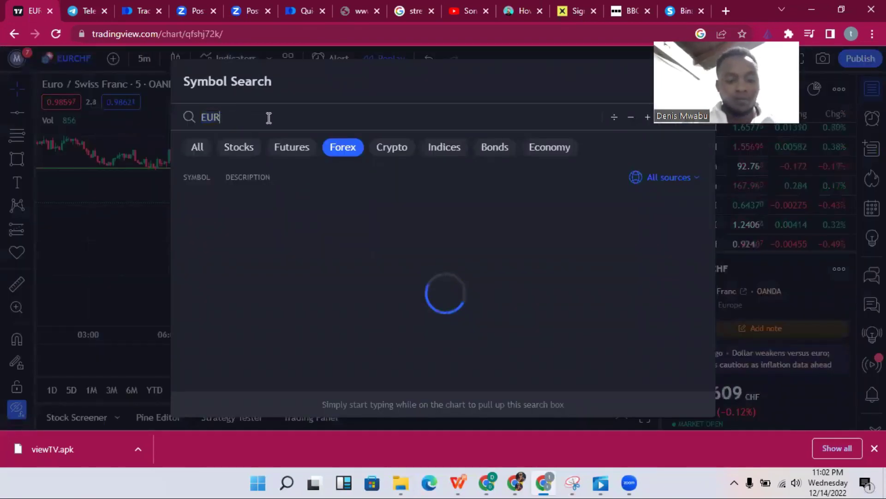
key(BackSpace)
key(BackSpace)
key(BackSpace)
text(CHFJPY)
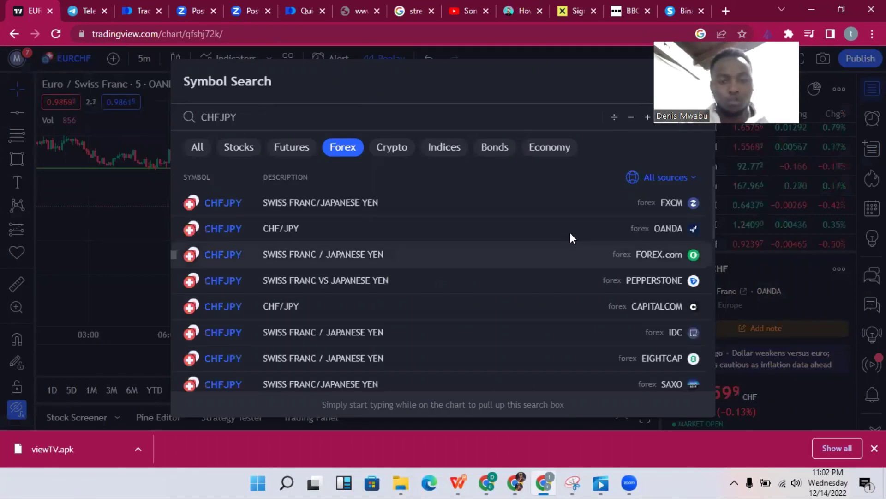
click(570, 231)
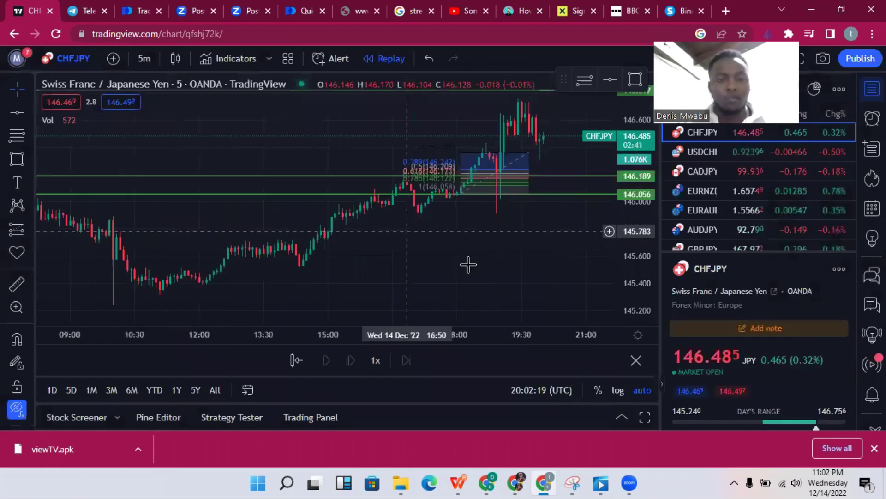
- Delete the old Fibonacci retracement and set the chart to 15-minute candles
scroll(467, 262, up, 3)
drag(356, 255, 397, 182)
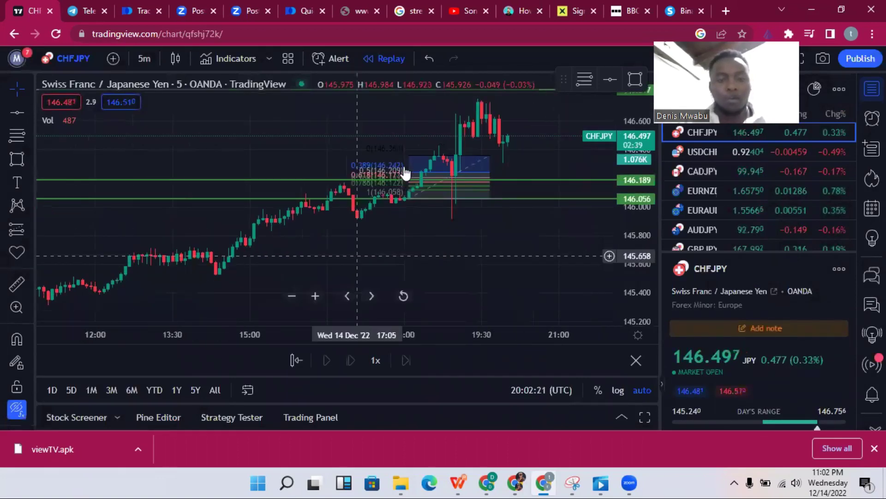
click(408, 166)
scroll(408, 166, down, 1)
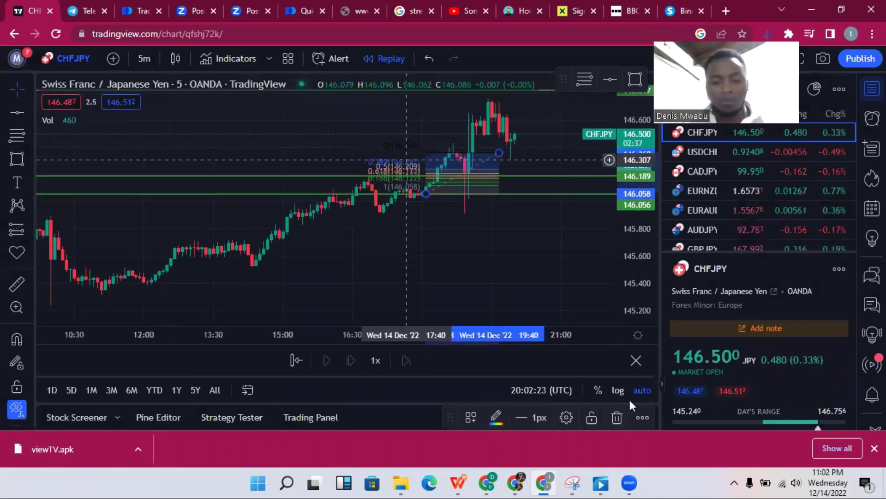
key(Delete)
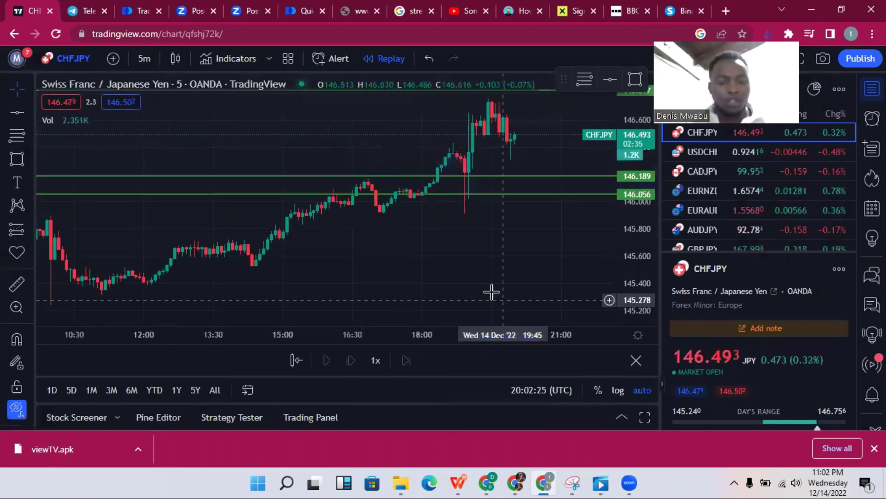
scroll(491, 291, up, 1)
scroll(490, 291, up, 1)
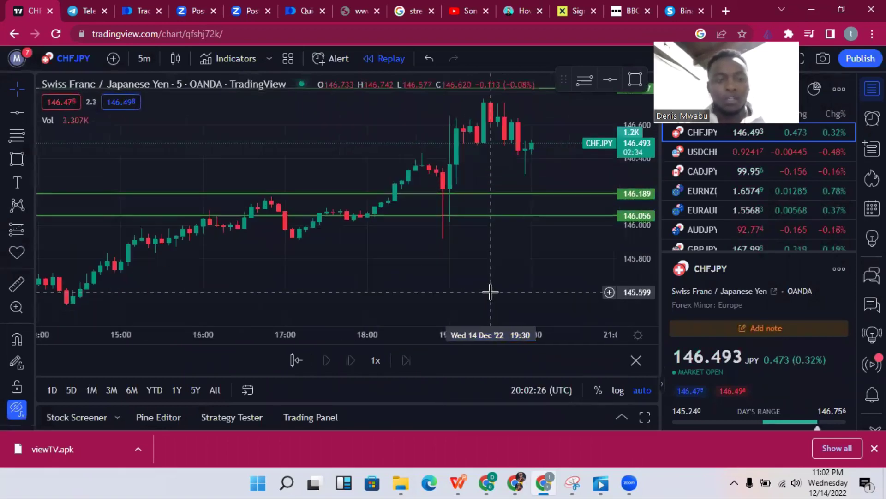
scroll(490, 291, up, 1)
scroll(408, 281, up, 1)
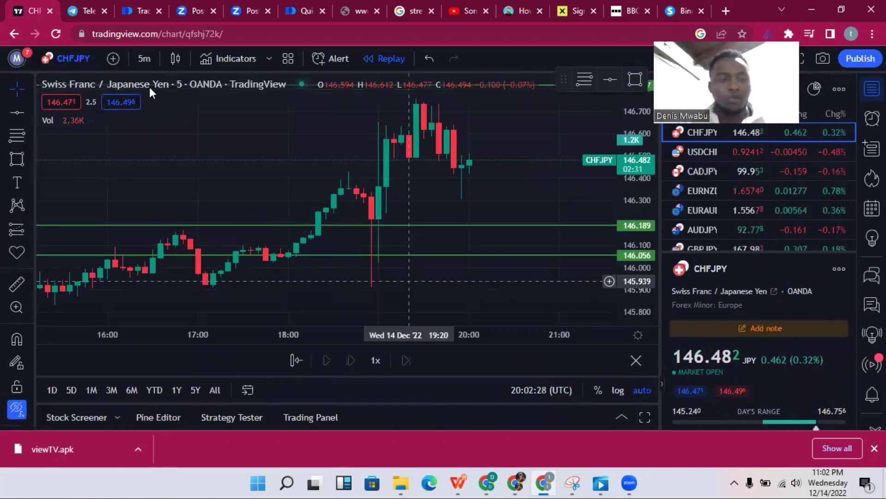
click(140, 58)
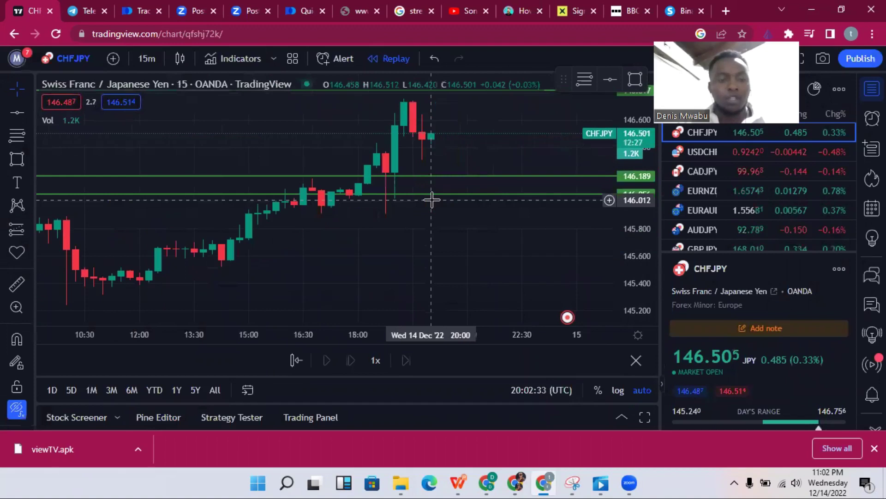
click(18, 137)
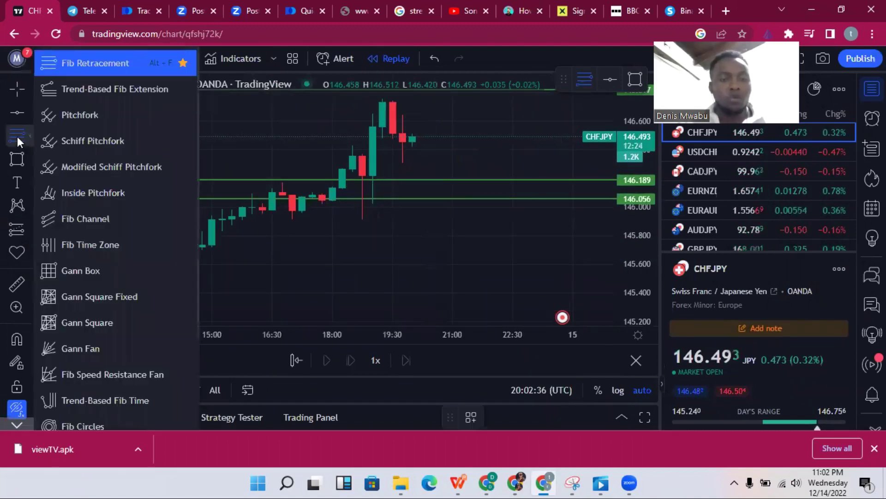
- Draw a Fib Retracement on the CHFJPY 15-minute chart from the 145.921 low to the 146.737 high
click(18, 136)
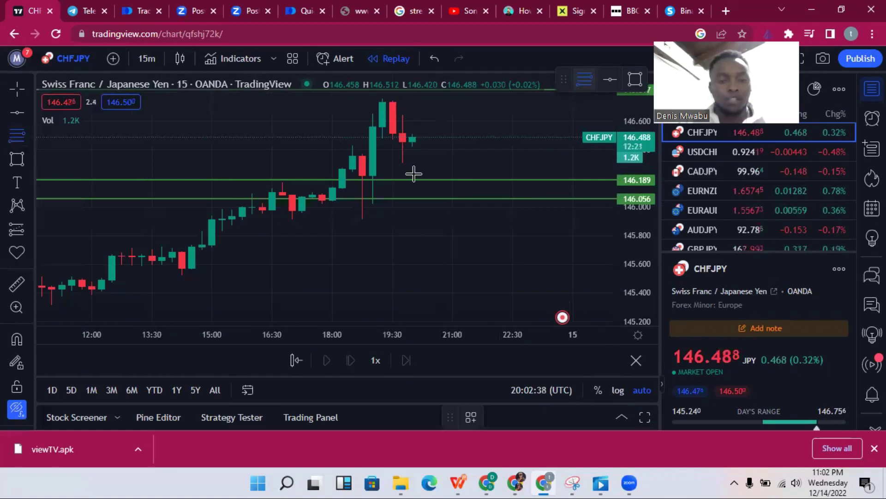
click(363, 218)
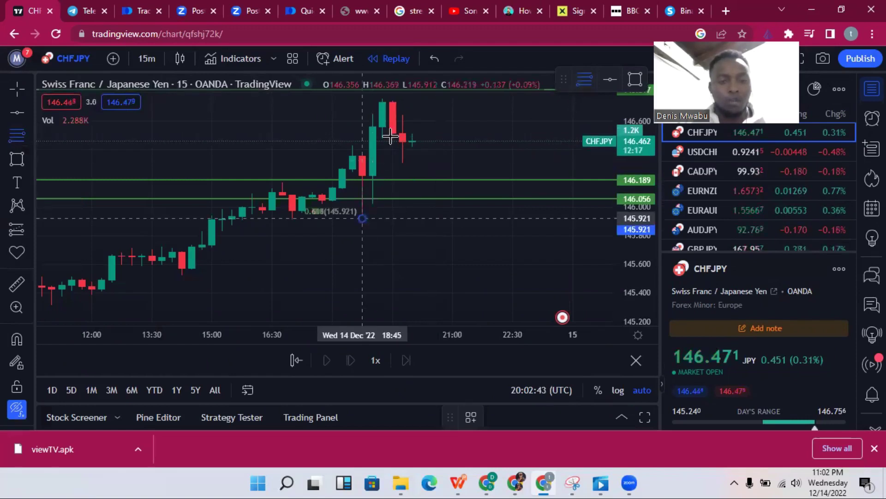
click(392, 100)
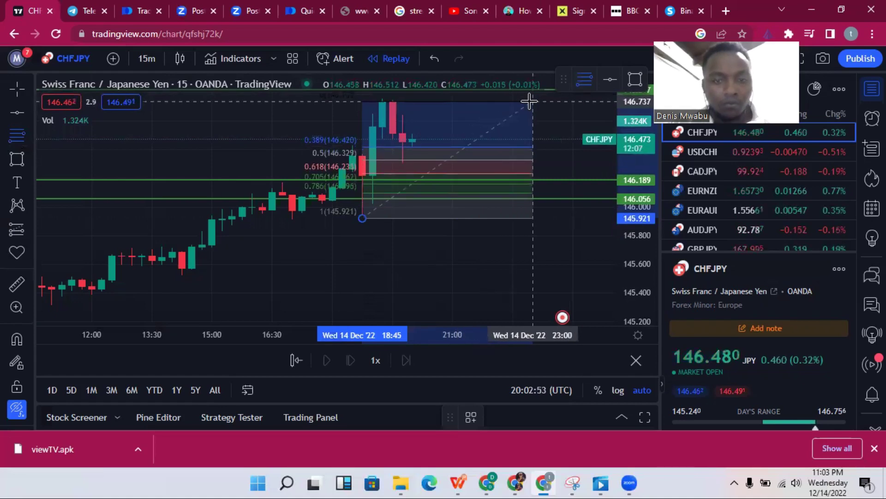
click(530, 101)
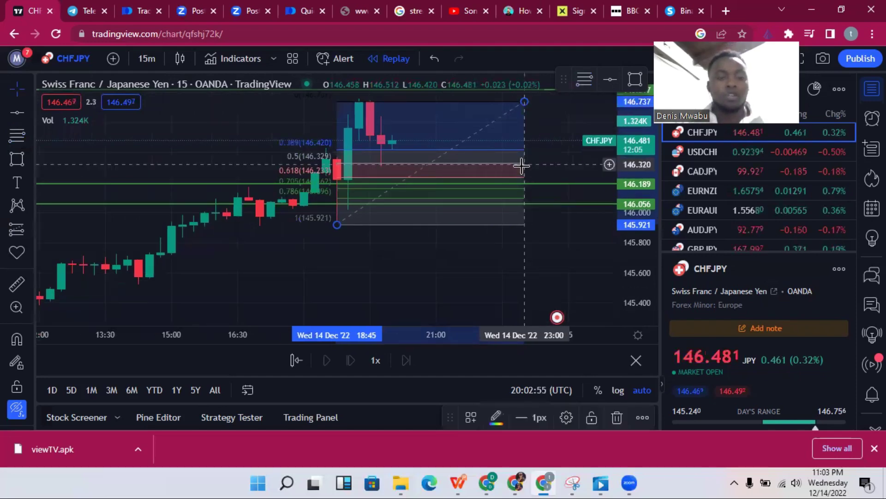
scroll(522, 165, up, 1)
scroll(522, 165, down, 1)
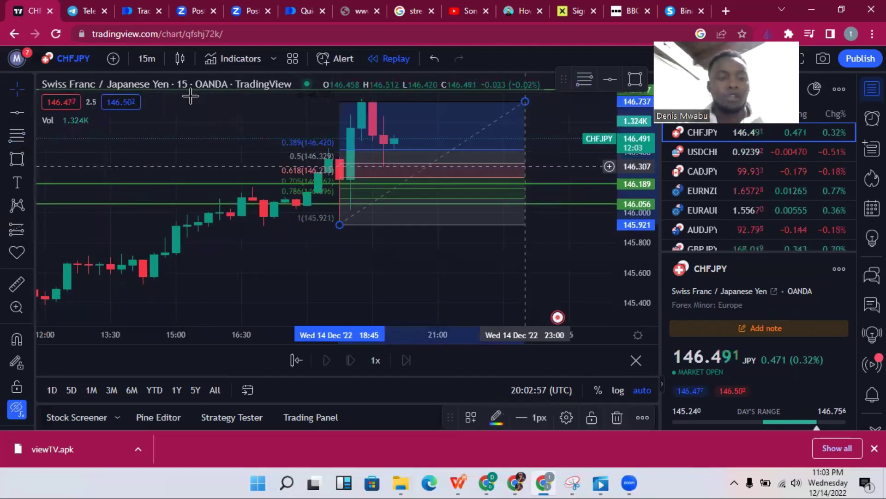
- Switch the CHF/JPY chart to 5-minute candles and shift the view slightly earlier
click(153, 61)
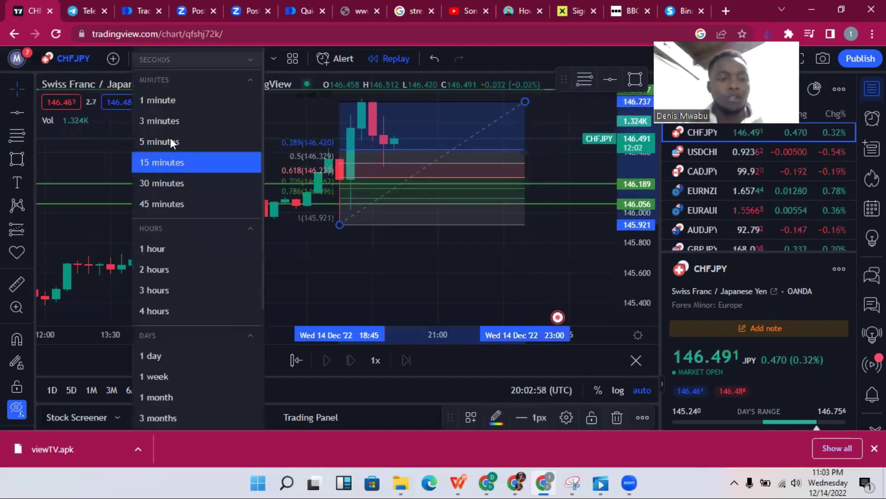
click(460, 189)
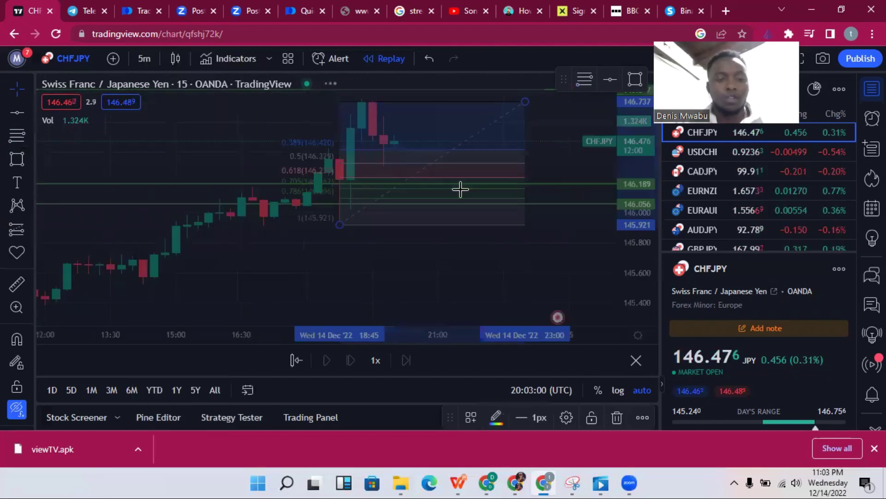
scroll(460, 189, up, 1)
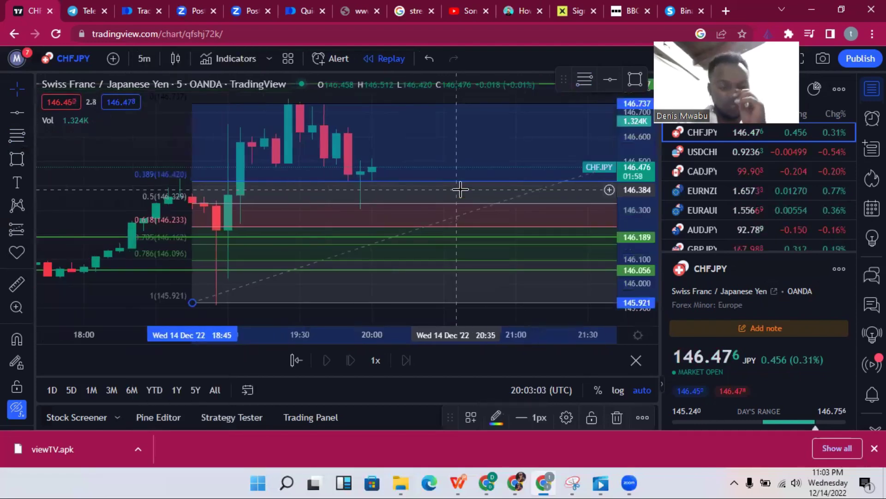
scroll(460, 189, down, 1)
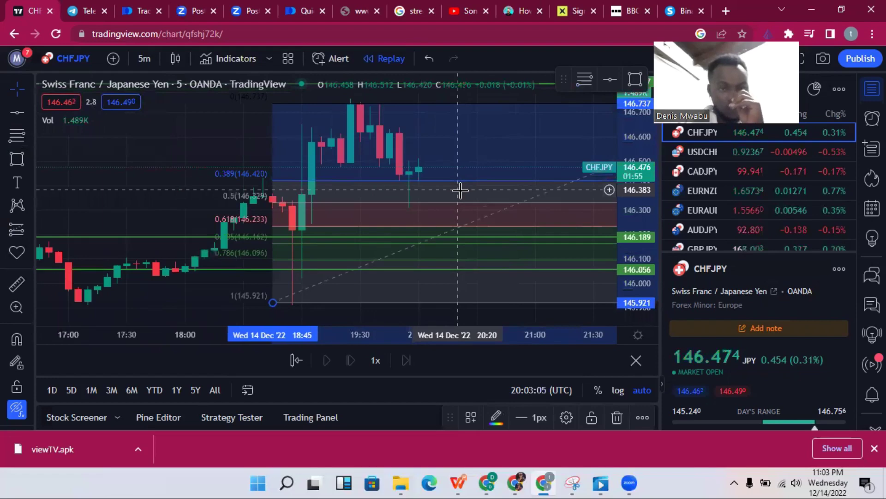
scroll(461, 189, down, 1)
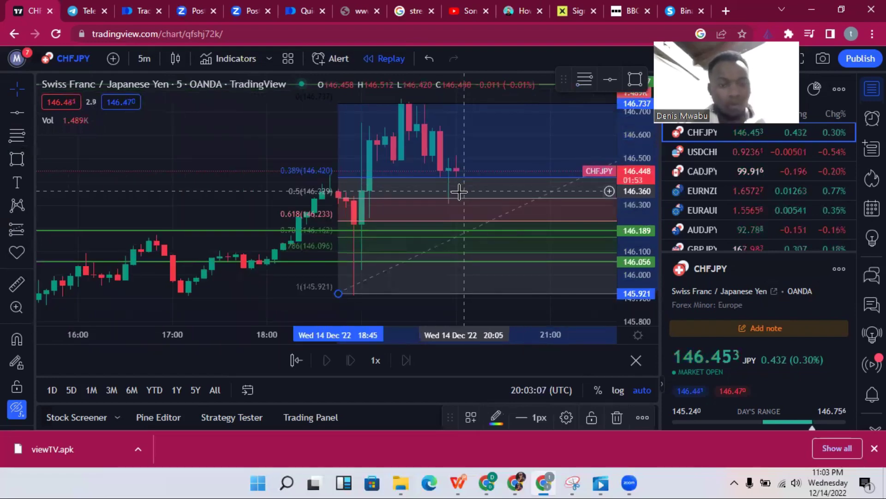
scroll(460, 190, up, 1)
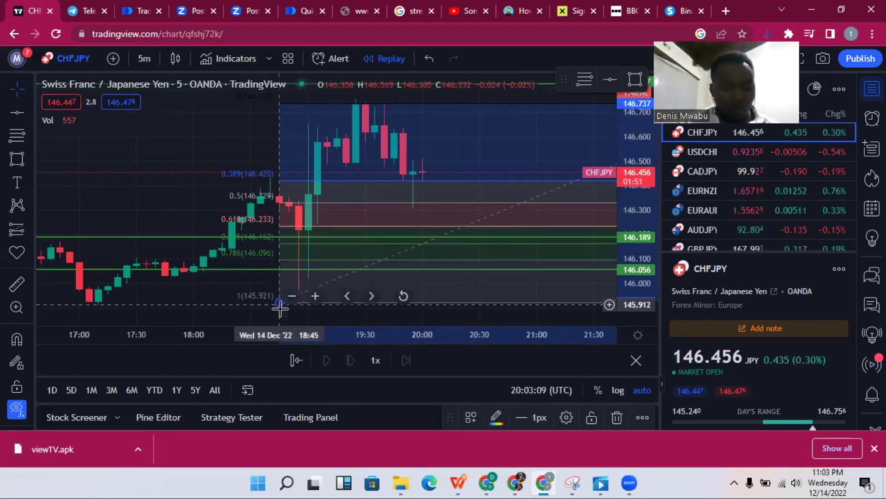
drag(283, 307, 297, 307)
scroll(244, 310, right, 3)
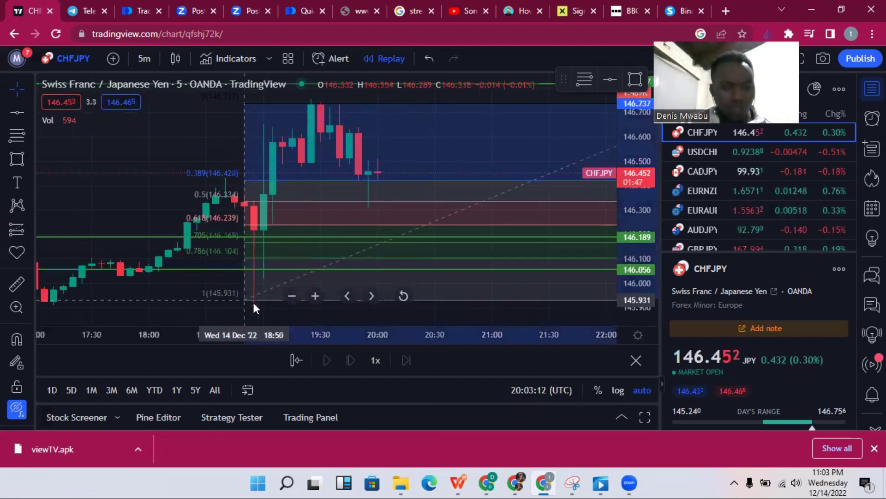
- Select the Fibonacci retracement and change the chart to 1-minute candles
click(291, 244)
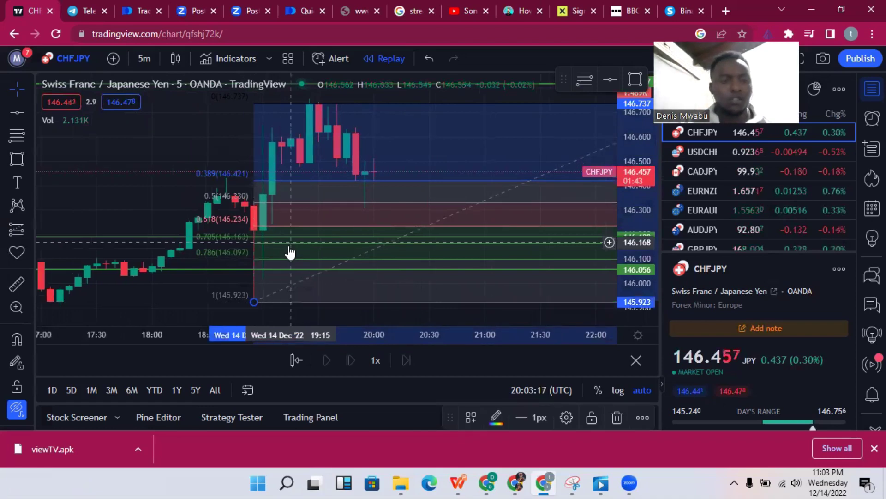
scroll(290, 247, down, 1)
click(144, 59)
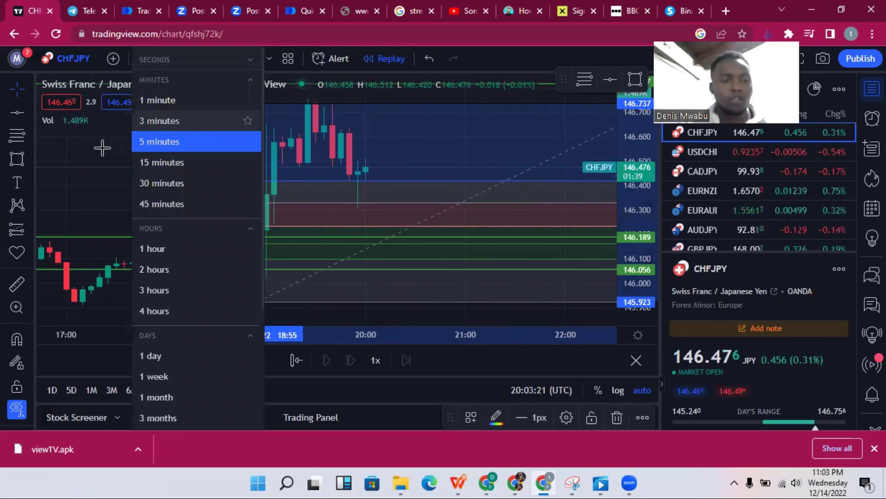
click(144, 66)
click(142, 63)
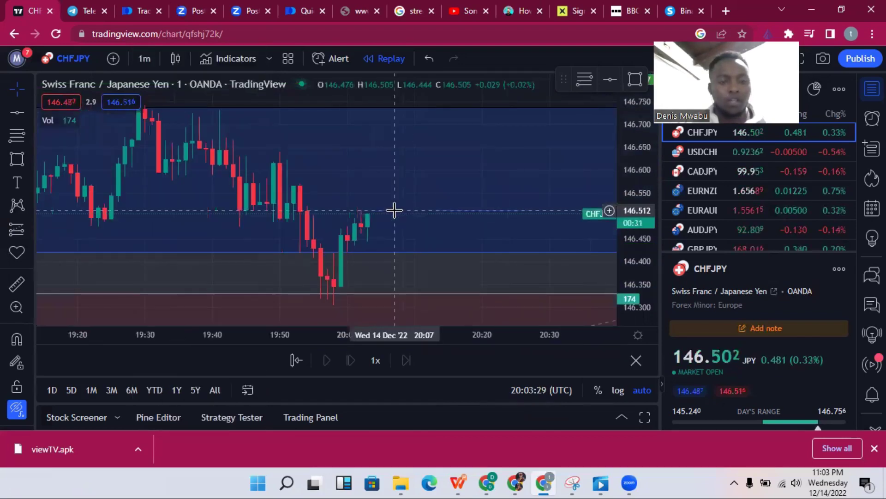
scroll(395, 211, down, 2)
scroll(395, 212, down, 2)
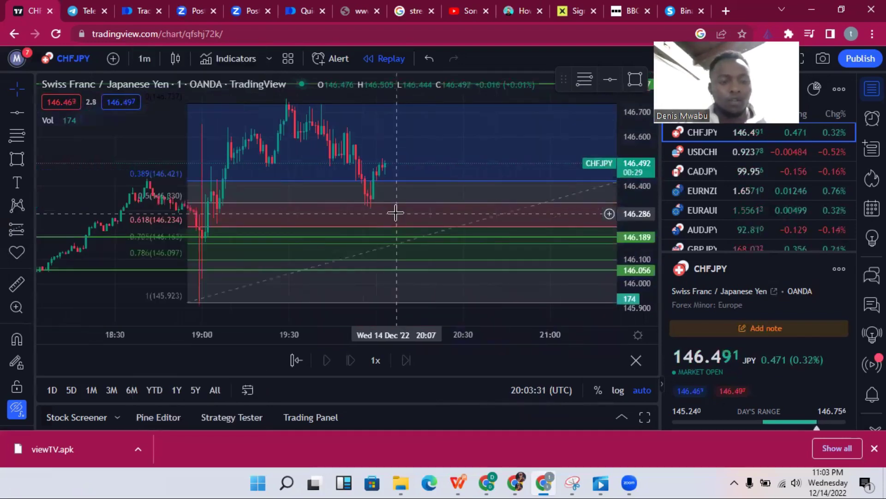
scroll(396, 213, up, 1)
scroll(396, 213, up, 1)
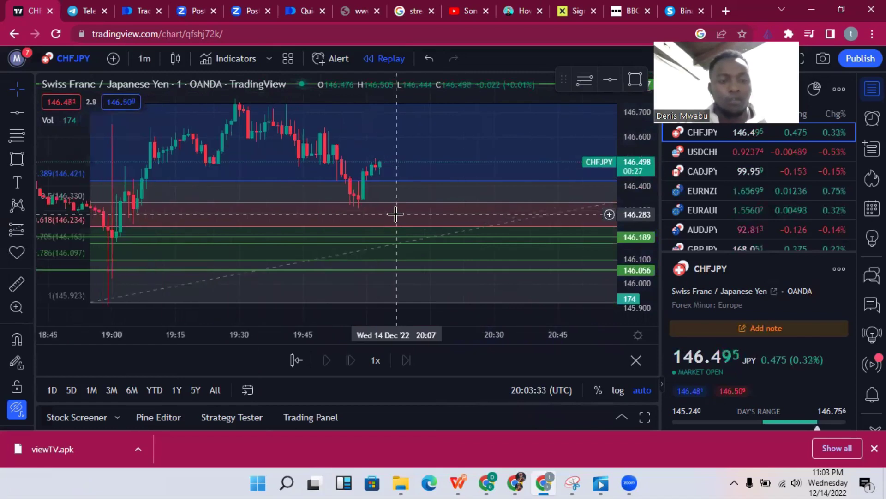
scroll(395, 214, up, 1)
scroll(396, 214, up, 1)
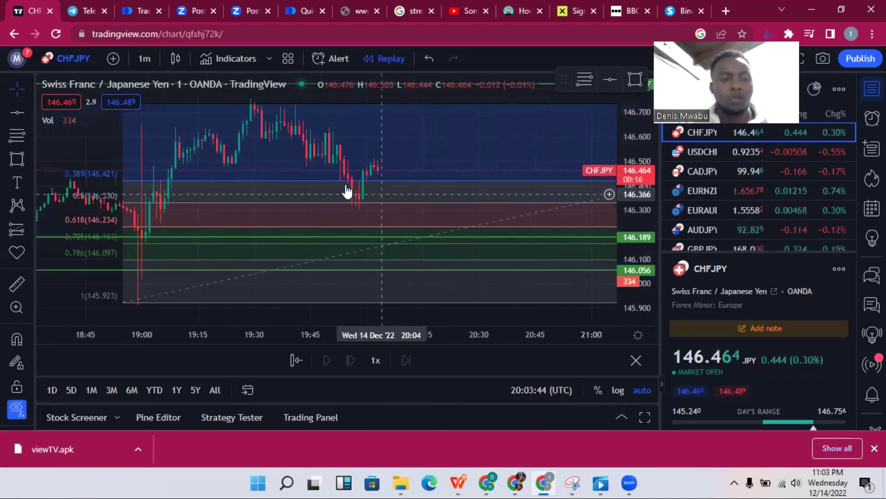
- Check the CHF/JPY signal's '2 minutes' lead time in Telegram, then go to Pocket Option
click(88, 8)
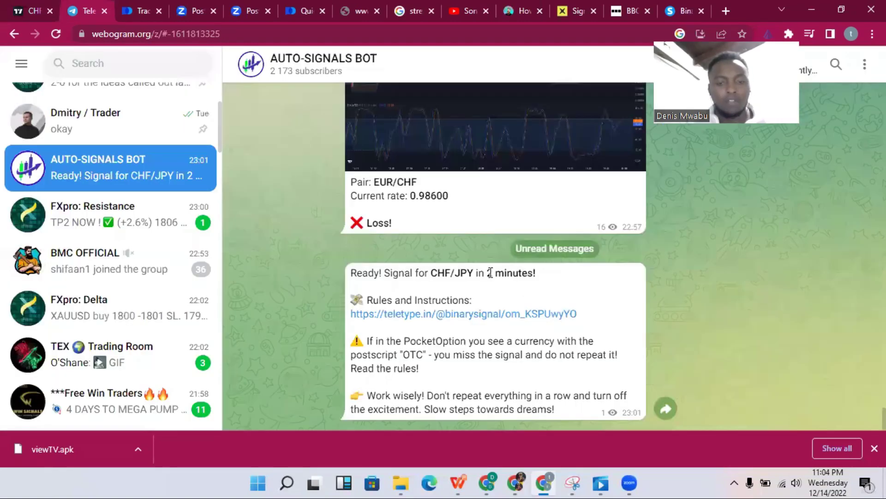
drag(487, 273, 540, 274)
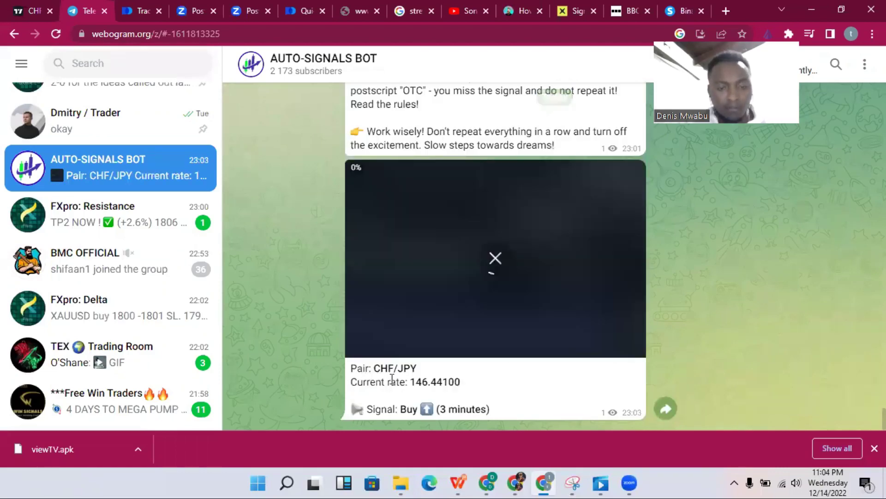
click(144, 9)
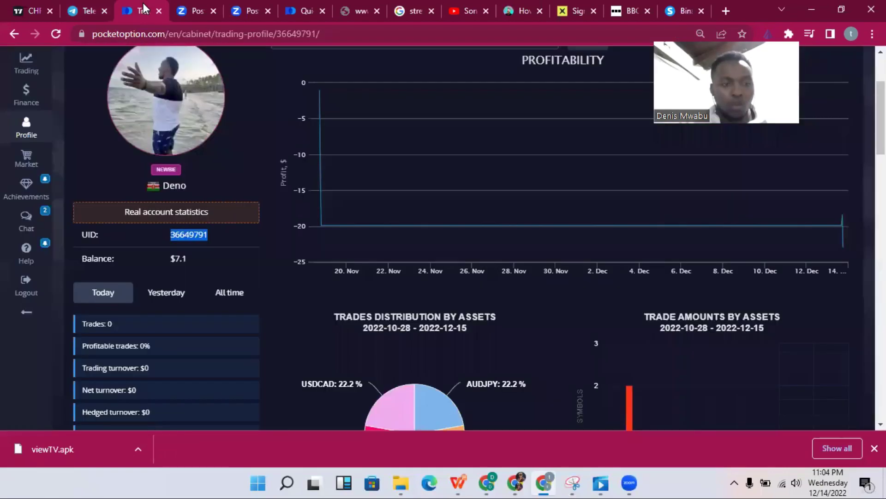
- Start Quick Trading on the Pocket Option demo account
scroll(30, 110, up, 1)
click(29, 104)
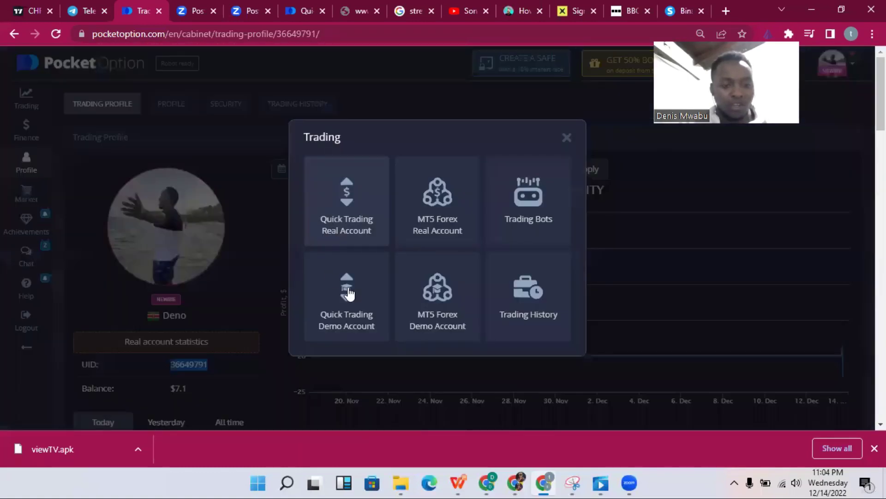
click(350, 293)
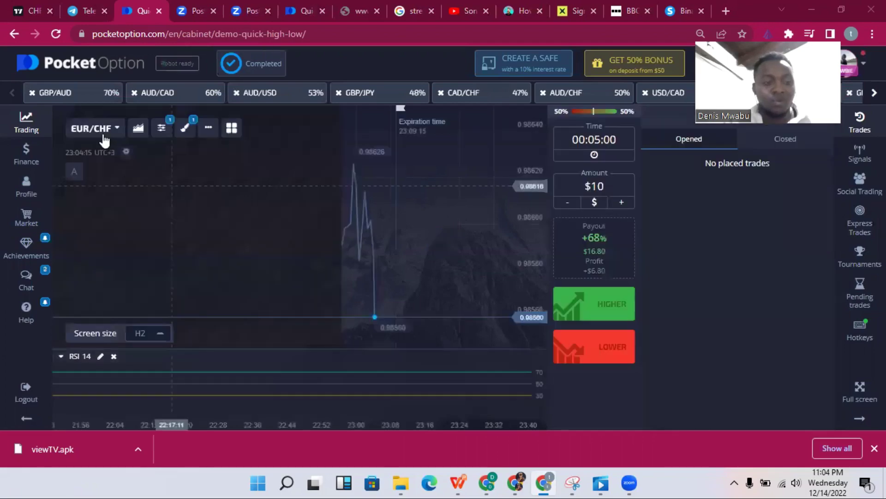
- Switch the Pocket Option demo asset to CHF/JPY by searching 'chfjp'
click(94, 129)
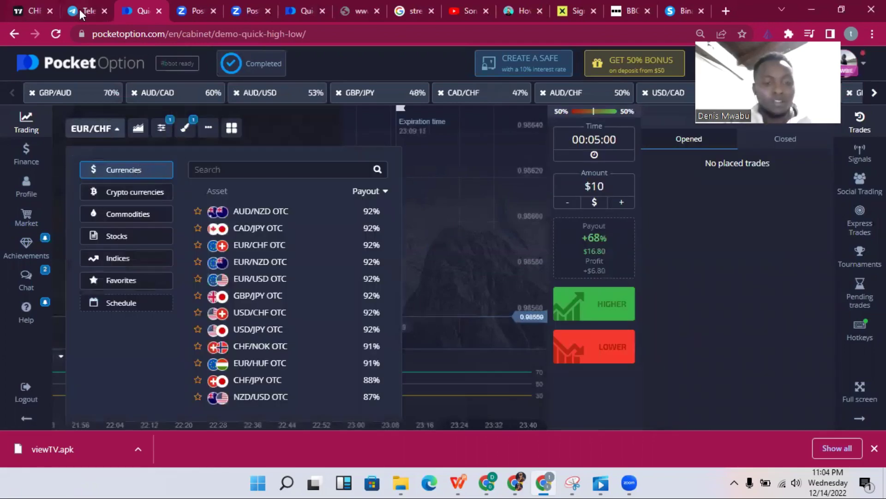
click(79, 9)
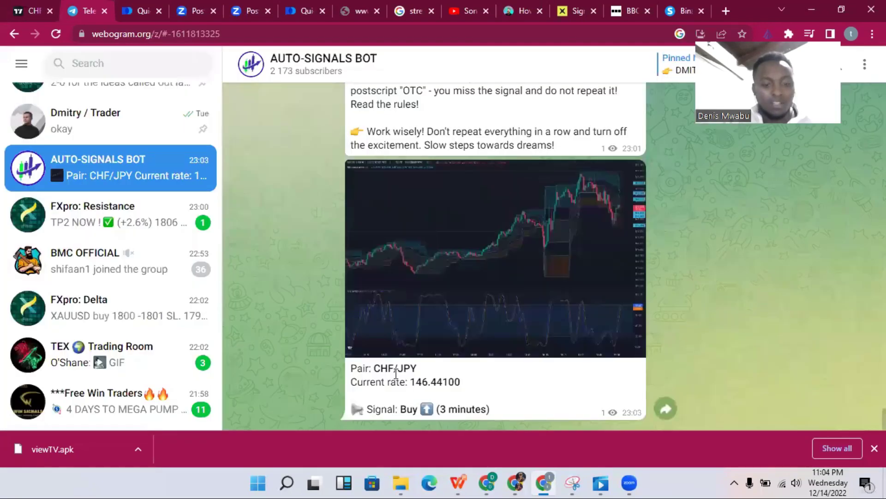
click(30, 11)
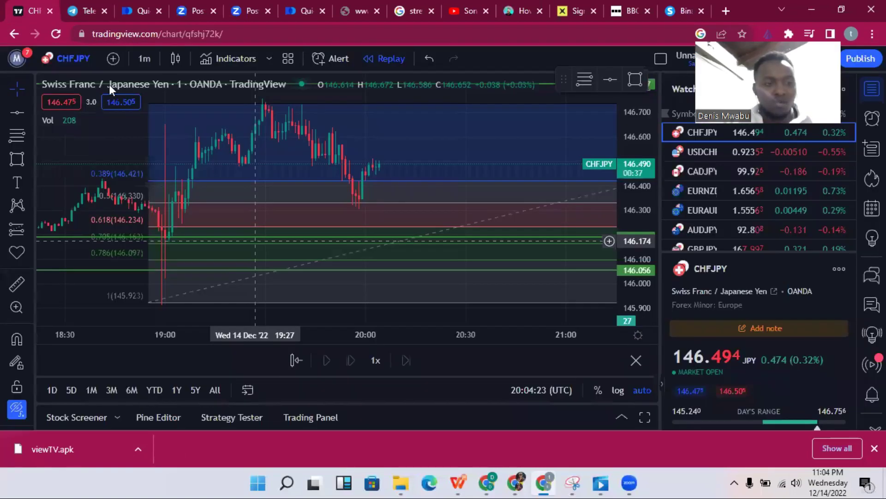
click(143, 12)
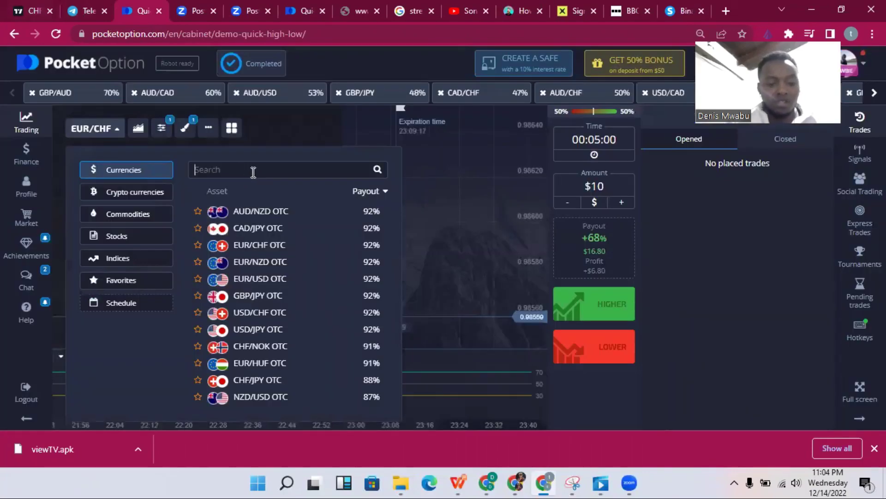
text(chfjp)
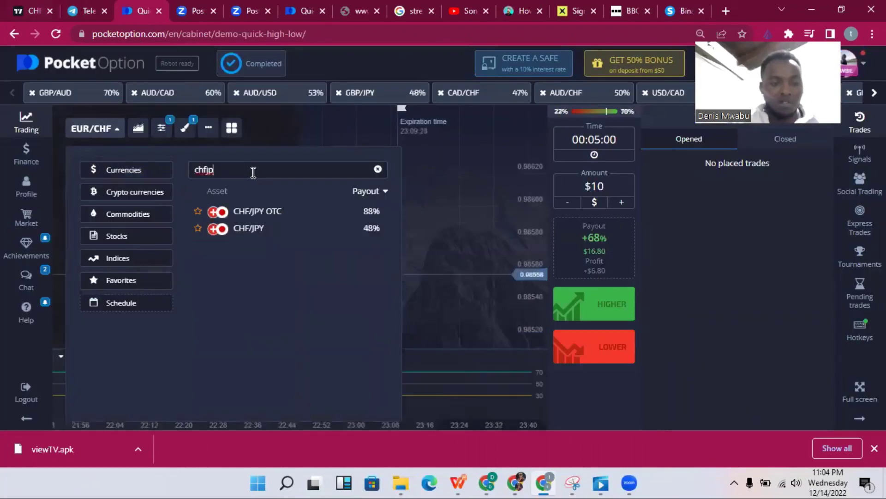
text(u)
key(BackSpace)
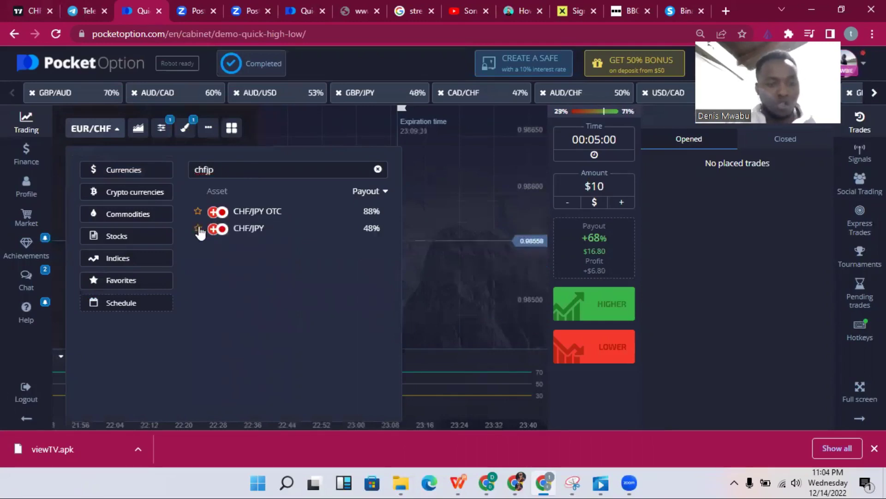
click(245, 231)
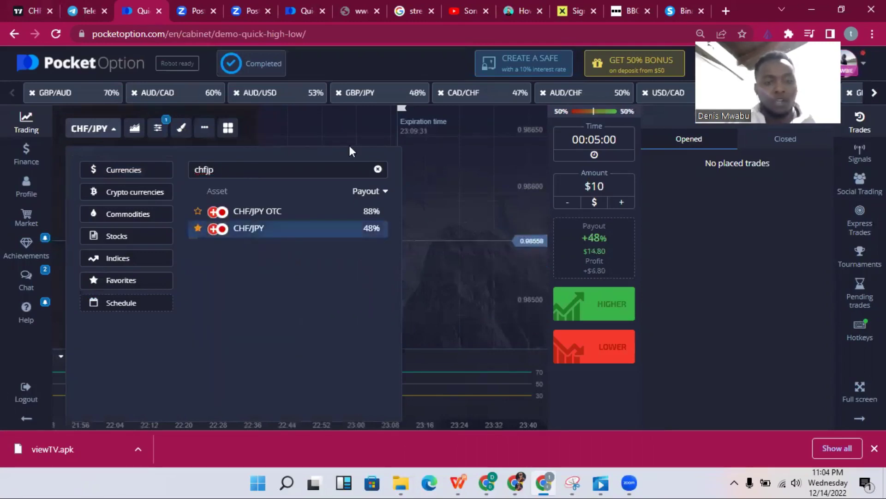
click(349, 144)
click(98, 11)
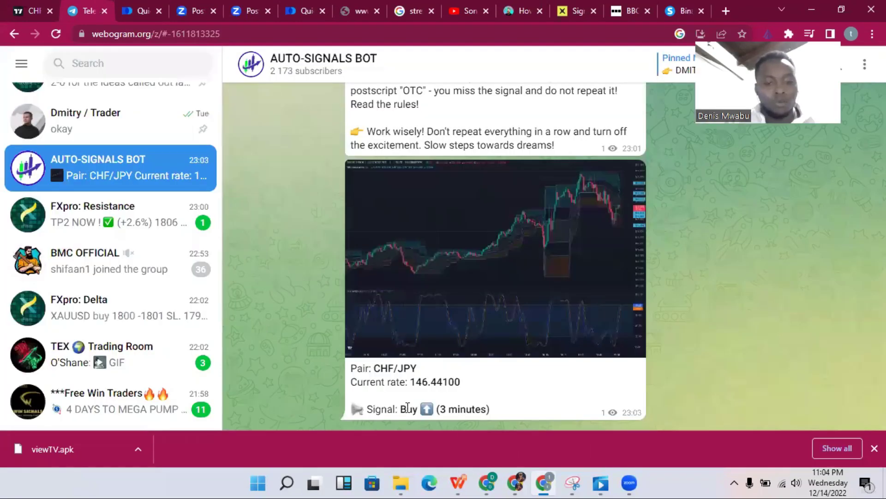
- Set the CHF/JPY demo trade expiry to 00:02:00 and place a $10 Higher prediction
click(137, 9)
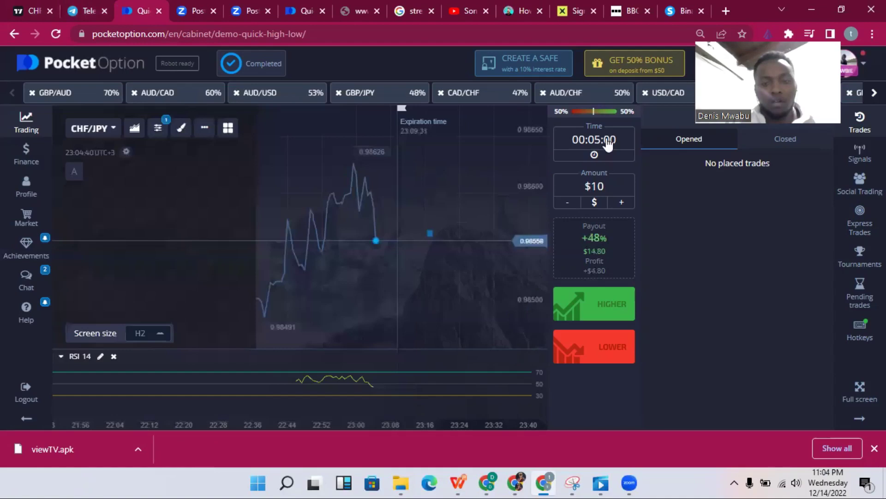
click(506, 242)
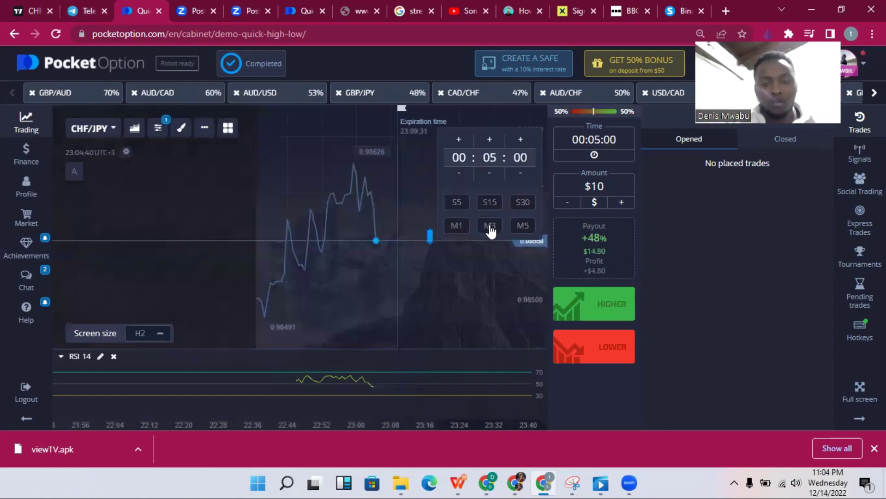
click(490, 173)
click(491, 173)
click(490, 173)
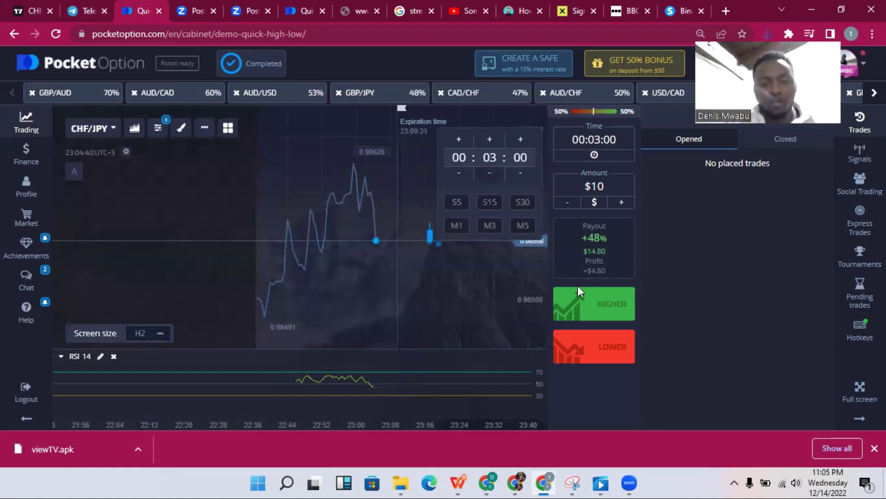
click(590, 304)
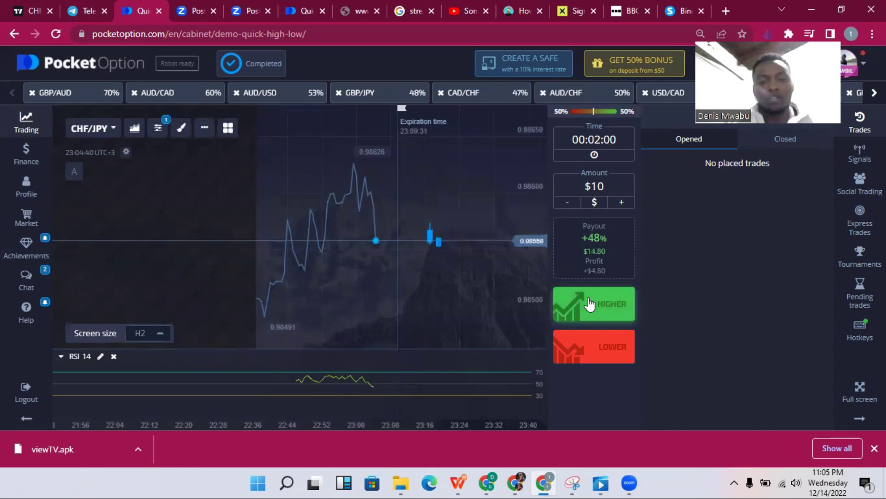
click(590, 304)
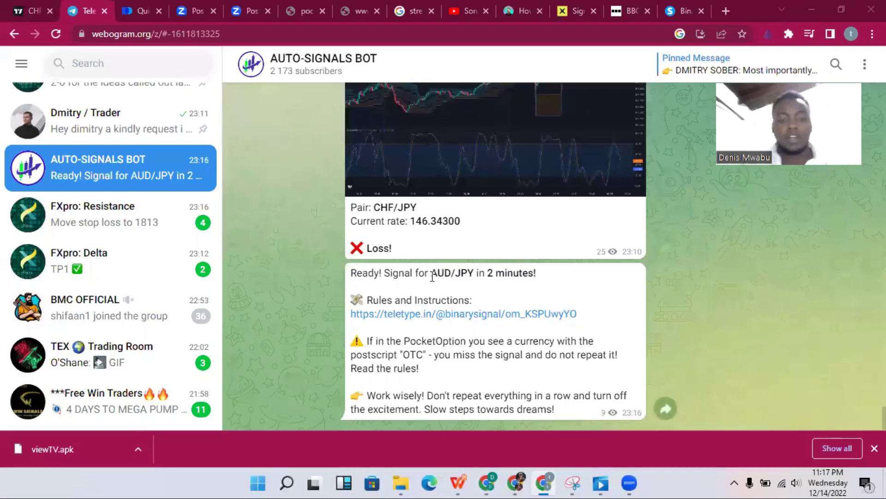
- Highlight the new 'AUD/JPY in 2 minutes' signal and return to TradingView
drag(431, 273, 534, 274)
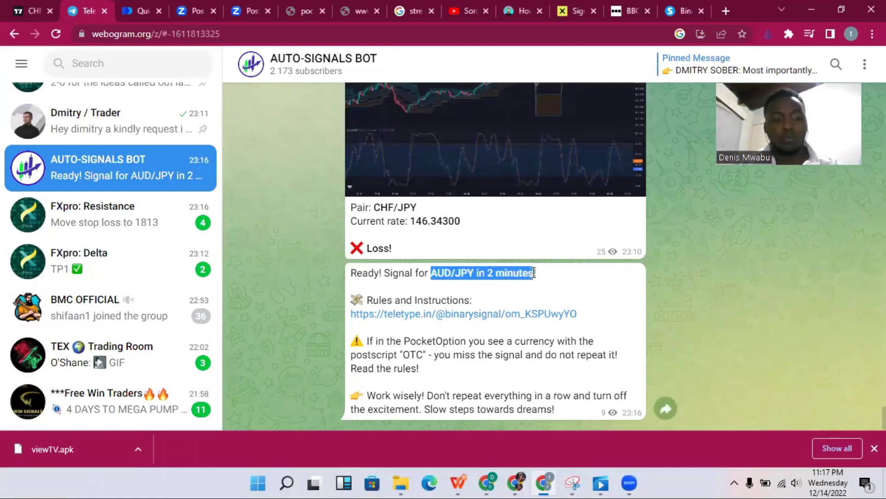
click(29, 7)
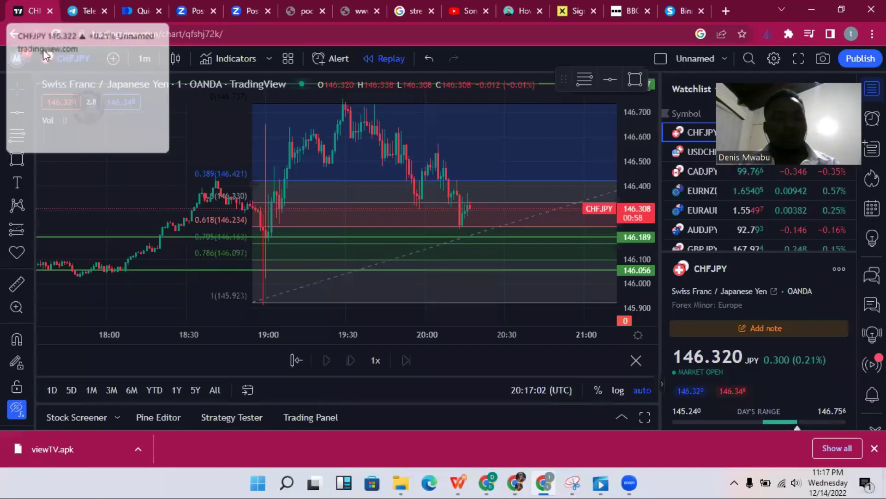
- Load the OANDA AUDJPY chart in TradingView via symbol search
click(81, 55)
click(265, 118)
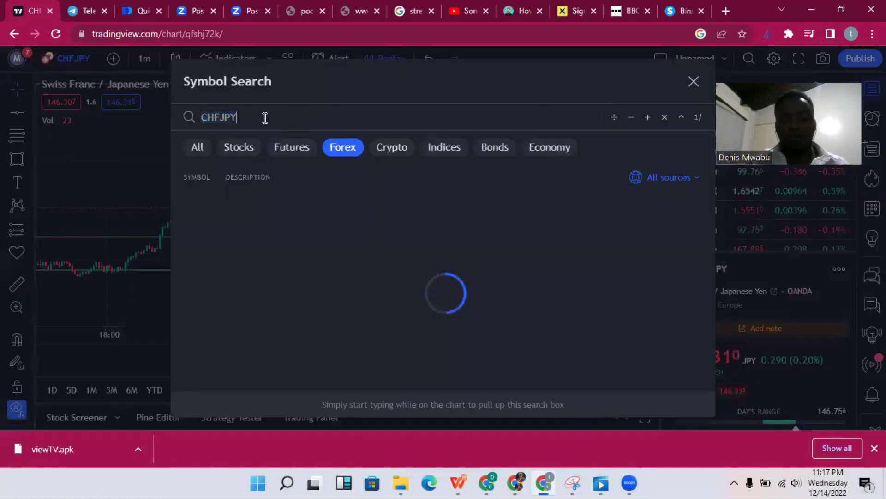
key(BackSpace)
key(BackSpace)
key(BackSpace)
key(BackSpace)
key(BackSpace)
key(BackSpace)
text(A)
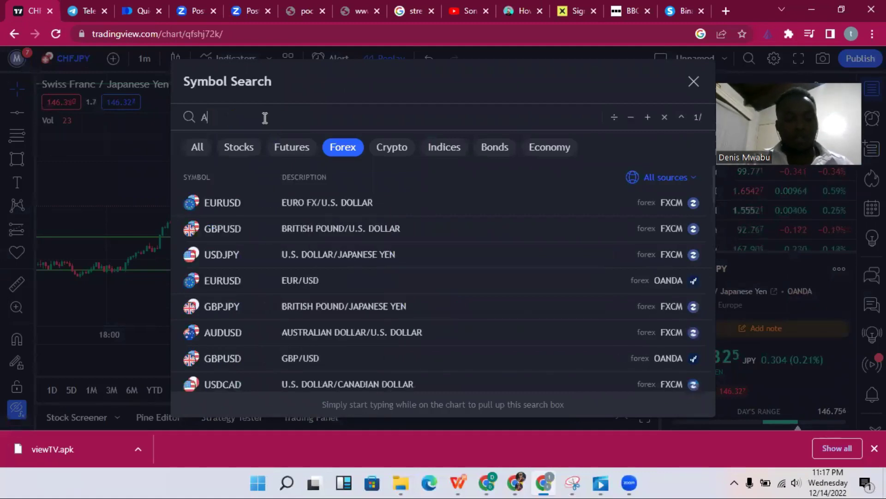
text(UDJPY)
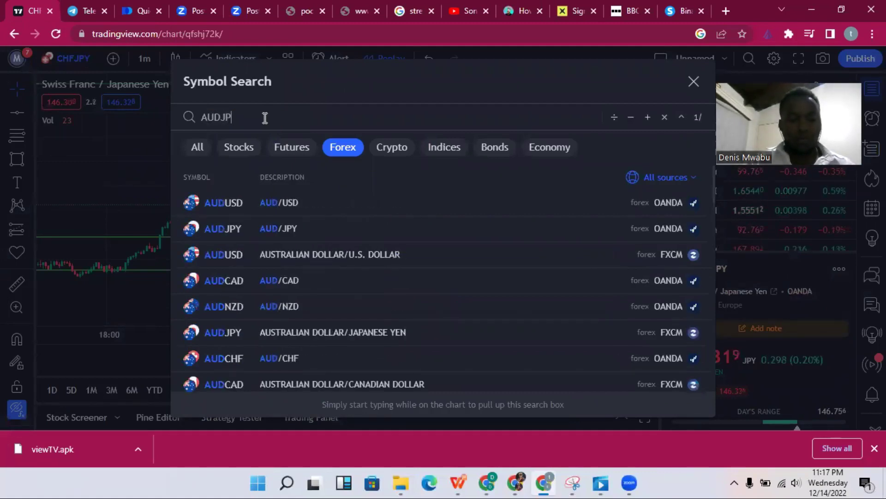
click(625, 227)
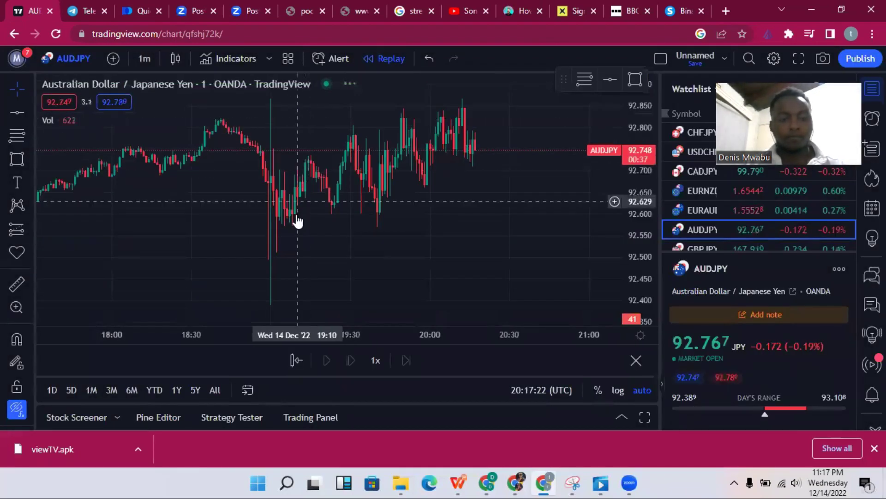
- Switch the AUDJPY chart to 5-minute candles and zoom in on recent price action
scroll(320, 257, up, 3)
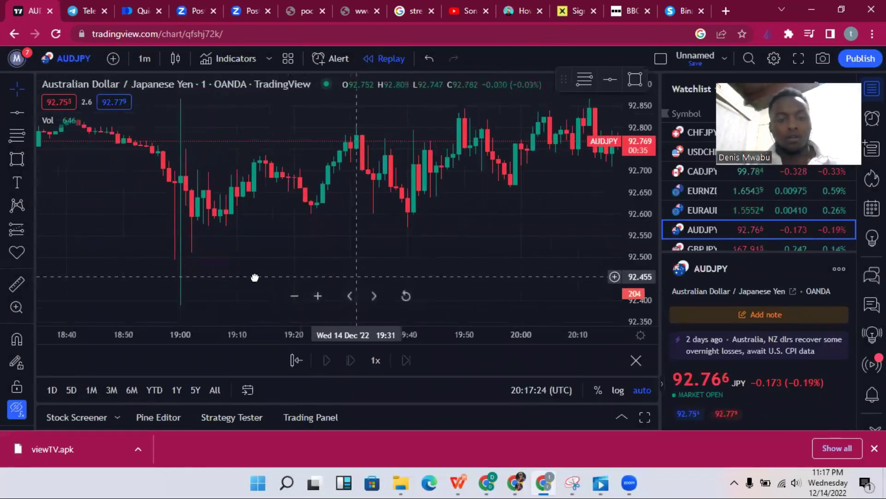
scroll(321, 238, down, 3)
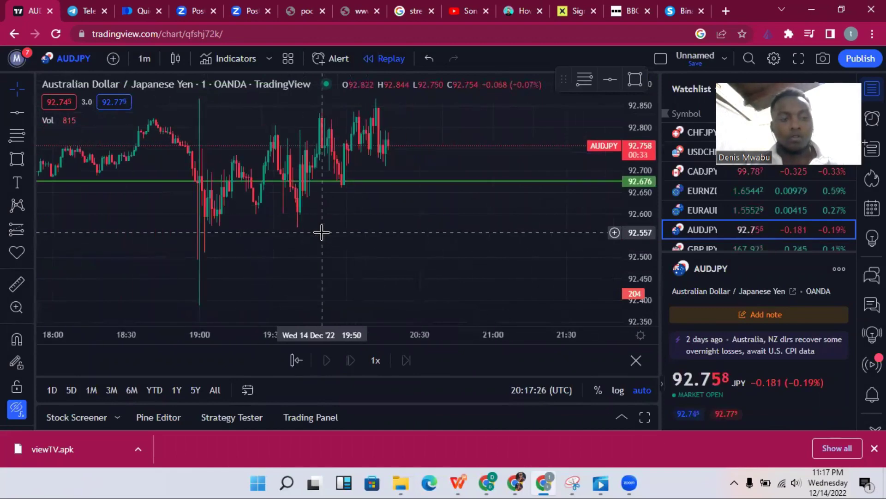
scroll(321, 232, up, 3)
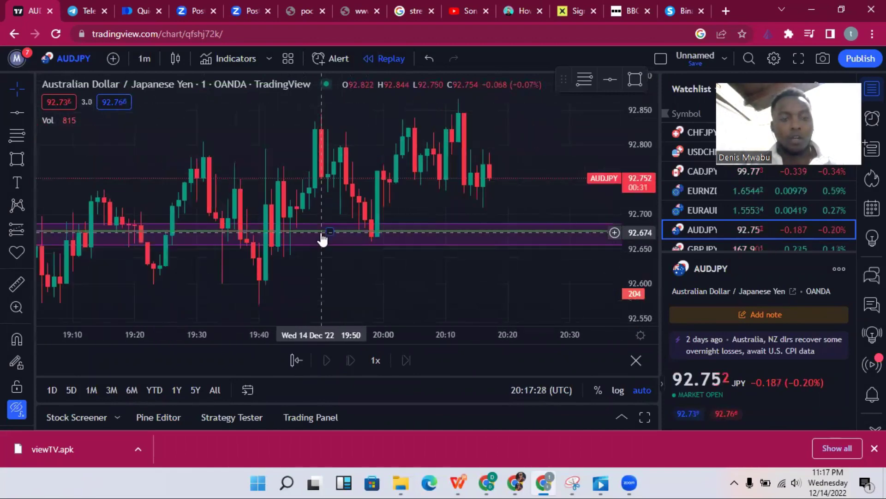
click(146, 60)
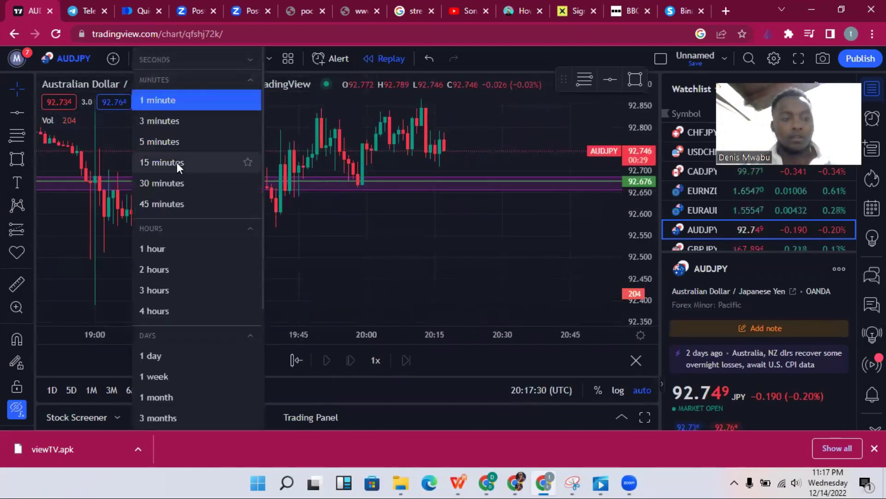
click(175, 141)
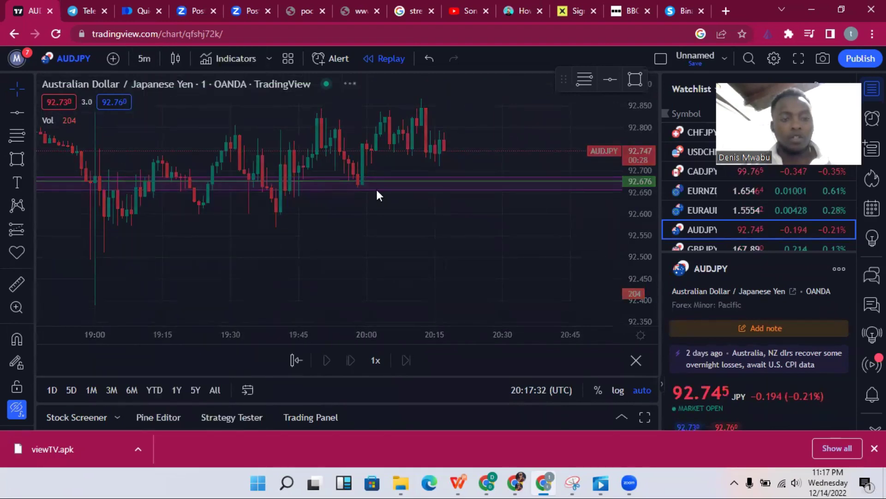
scroll(376, 196, up, 4)
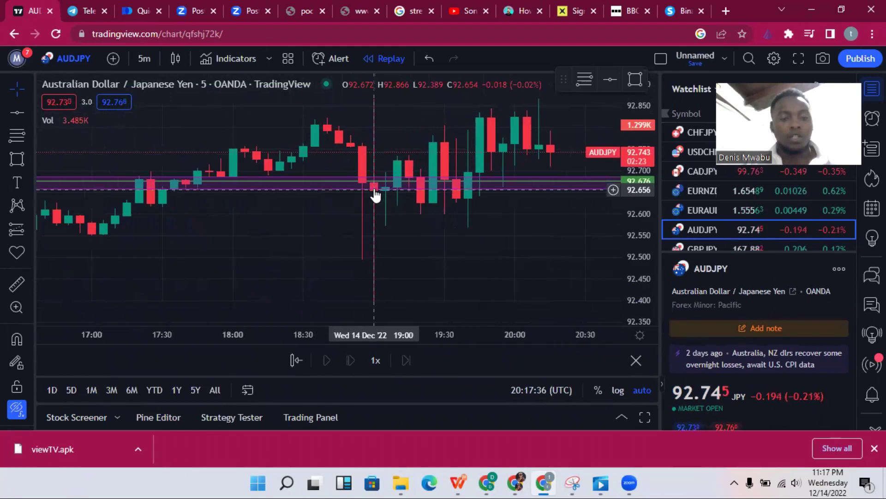
scroll(377, 196, down, 3)
scroll(377, 196, up, 2)
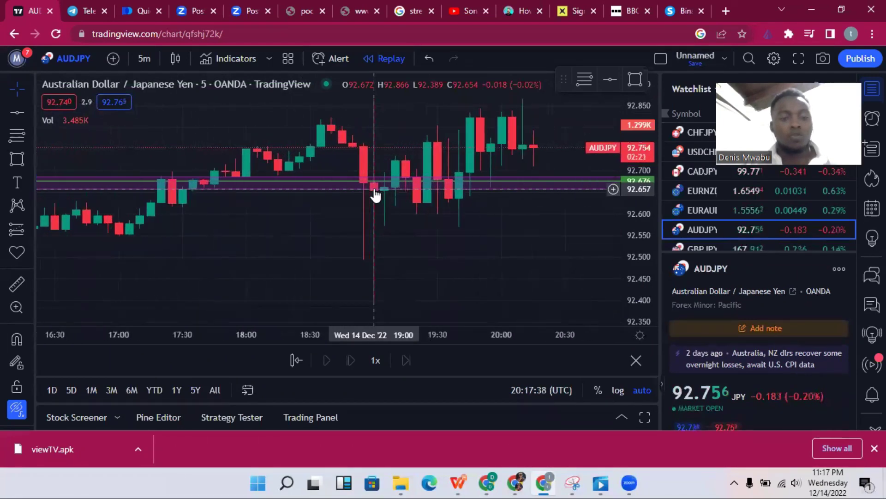
scroll(376, 196, down, 5)
scroll(379, 221, up, 5)
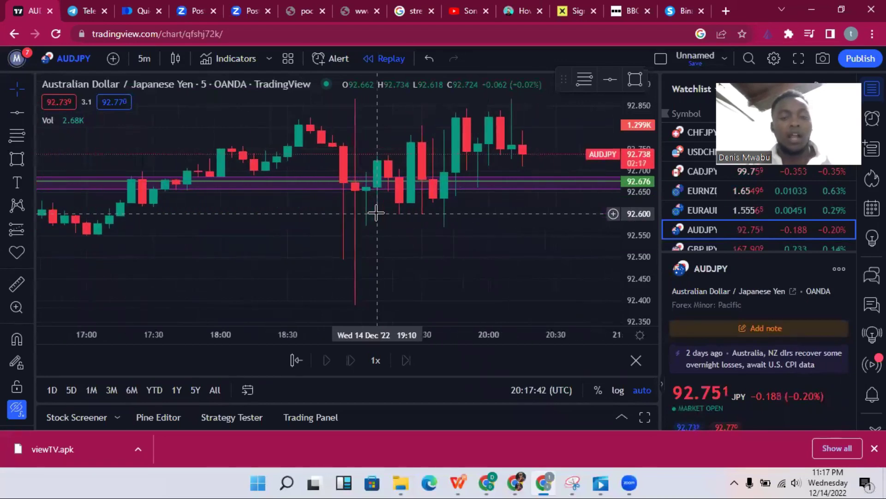
scroll(377, 213, up, 1)
scroll(377, 213, up, 1)
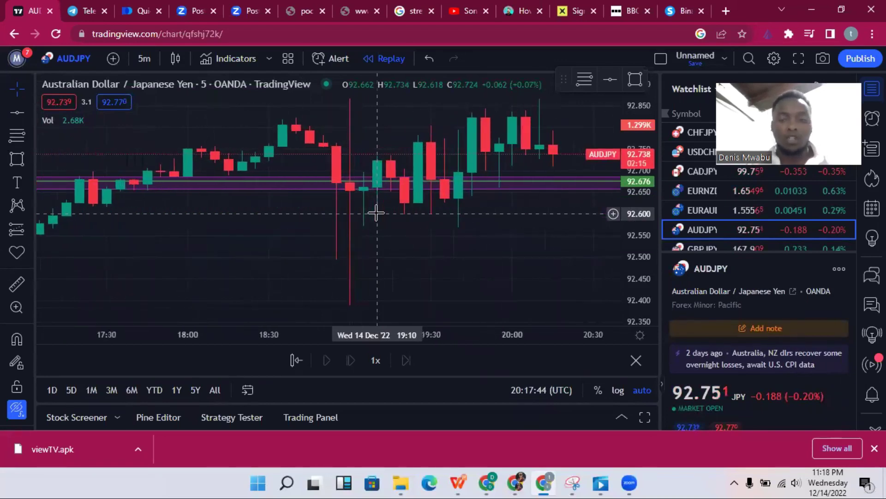
scroll(376, 213, down, 3)
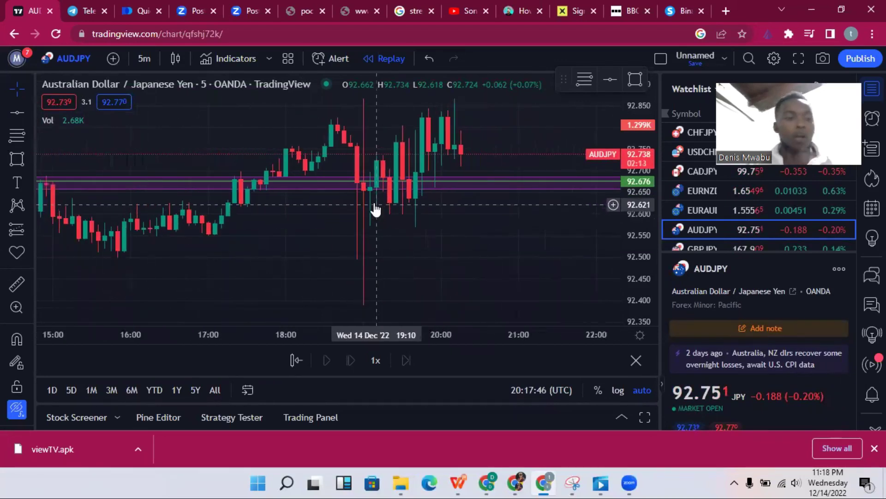
scroll(365, 204, left, 2)
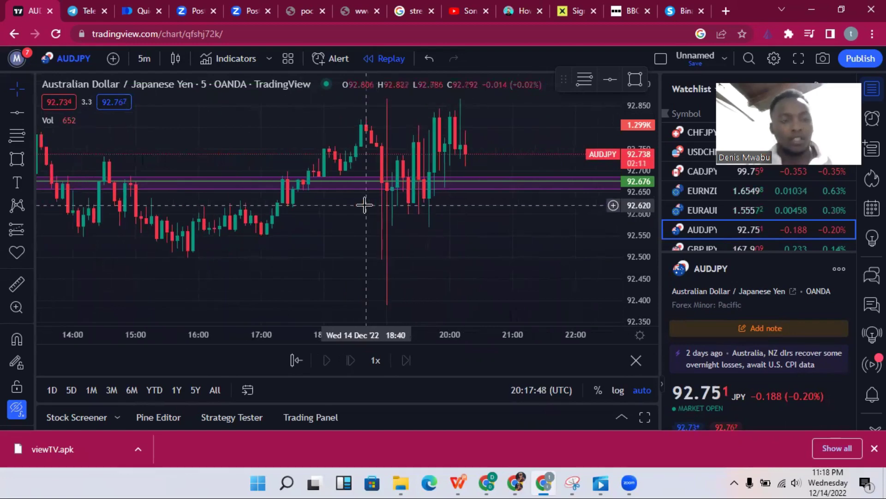
click(90, 11)
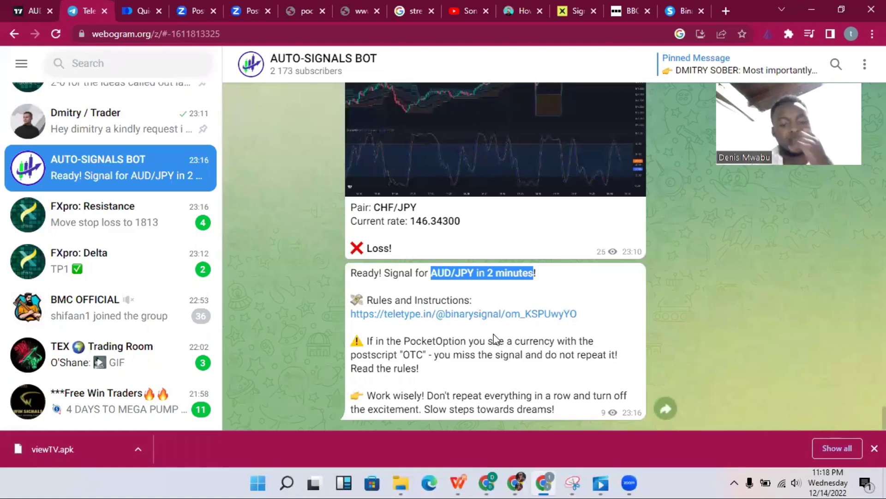
click(551, 296)
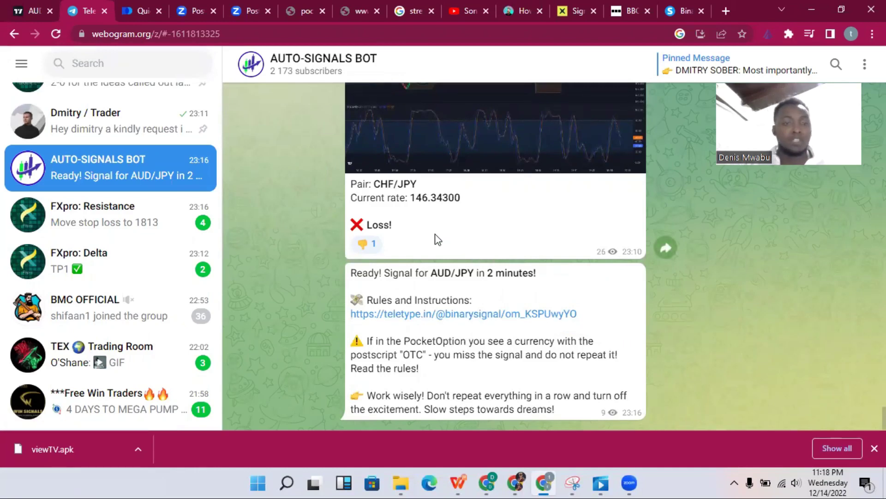
click(52, 8)
scroll(491, 206, up, 2)
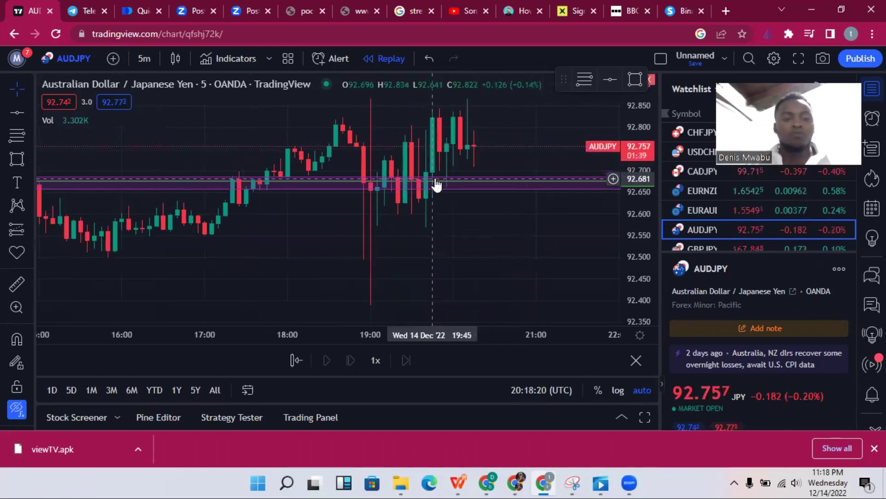
- Switch TradingView's AUDJPY chart from 5-minute to 15-minute candles
scroll(436, 185, down, 2)
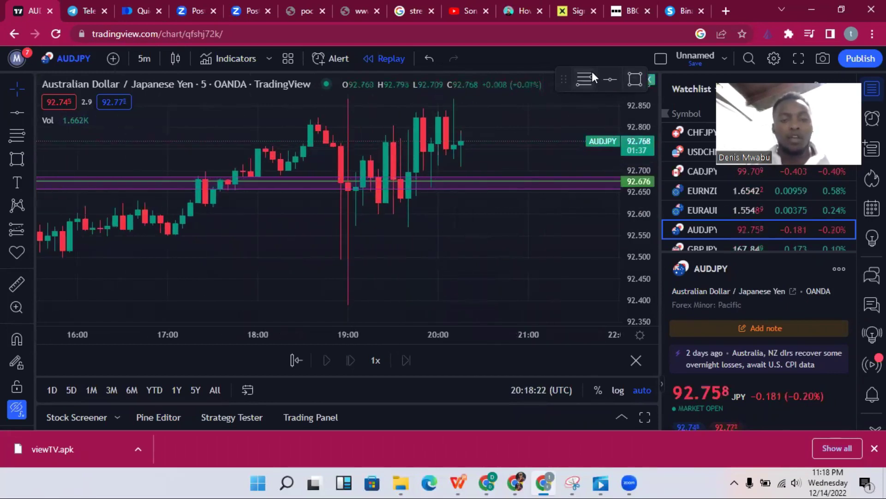
click(583, 79)
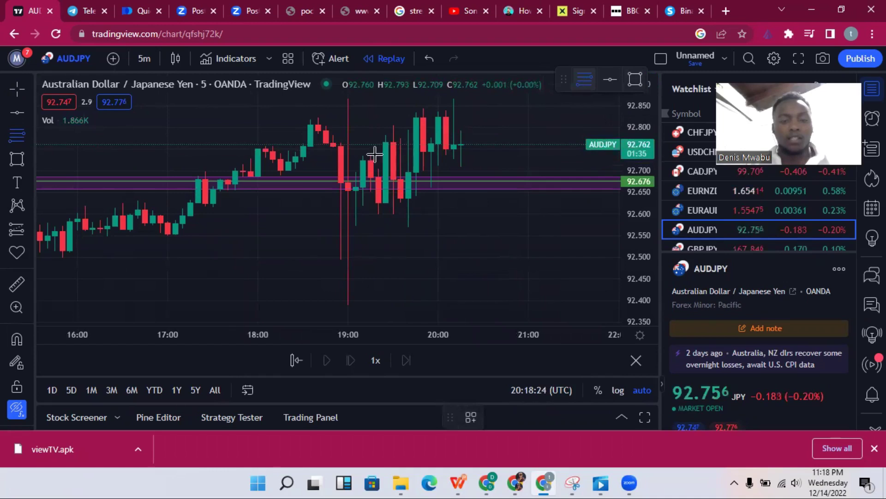
click(140, 58)
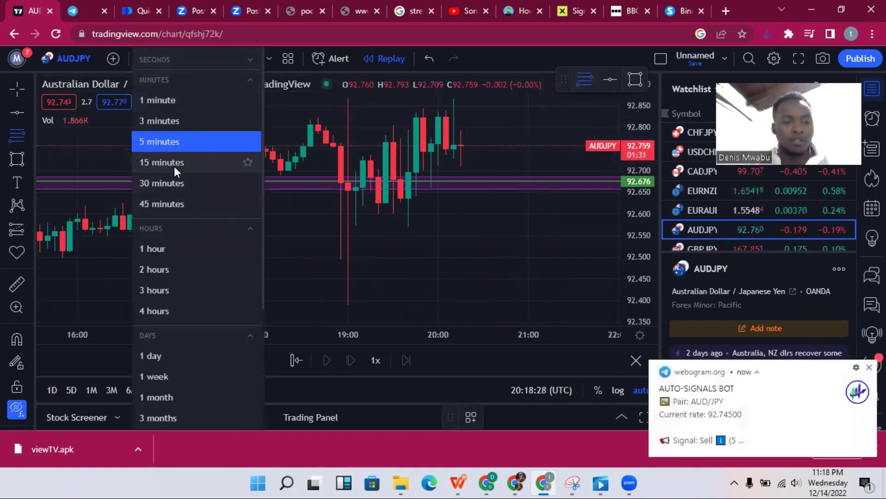
click(174, 165)
- Check the bot's new AUD/JPY Sell signal in Telegram, then return to the AUDJPY chart
click(720, 407)
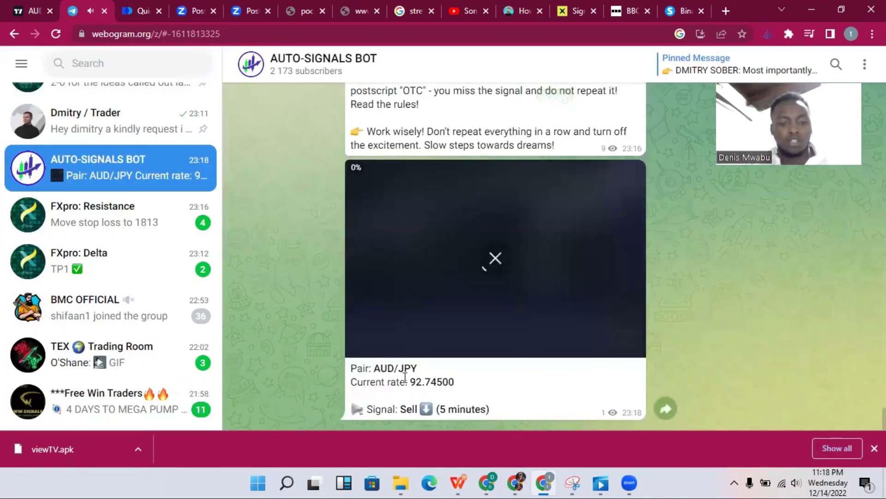
click(37, 12)
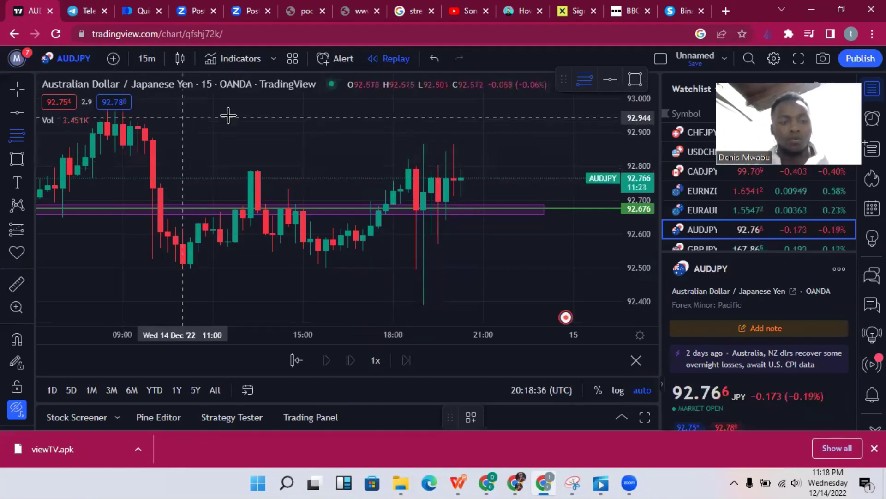
scroll(472, 172, up, 1)
scroll(473, 170, down, 3)
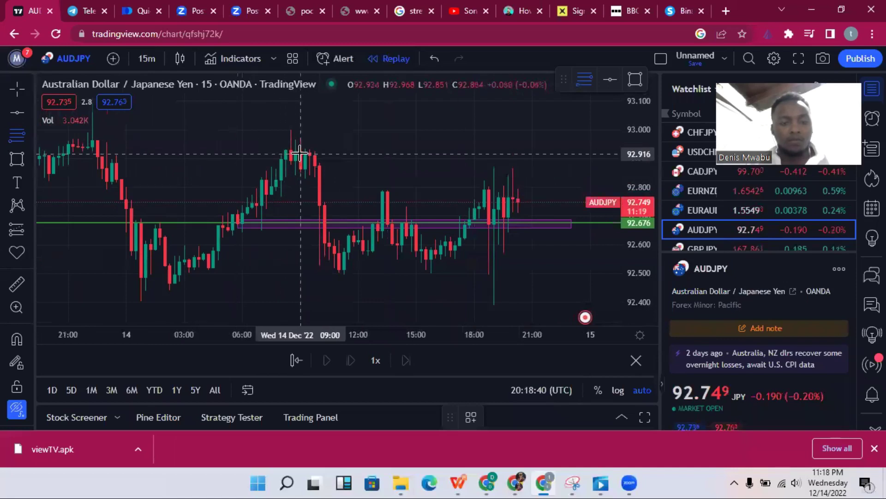
- Draw a trial Fibonacci retracement from the 92.931 high, then delete it as misplaced
click(300, 149)
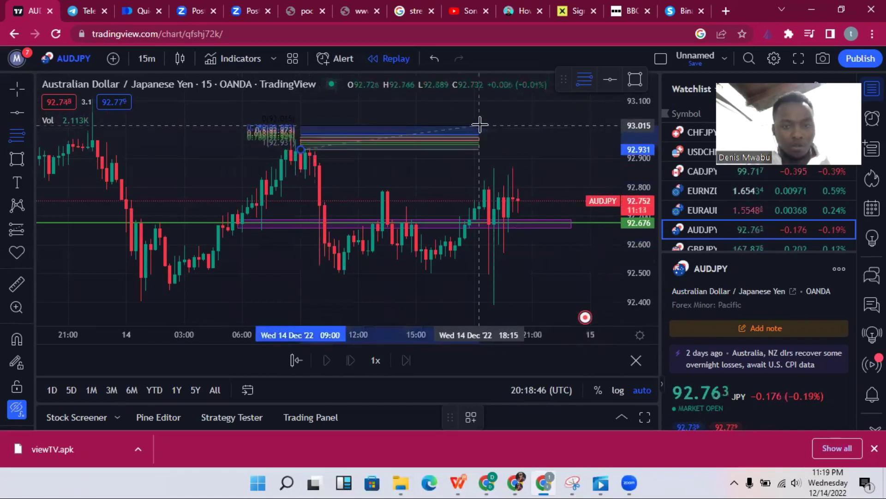
click(479, 126)
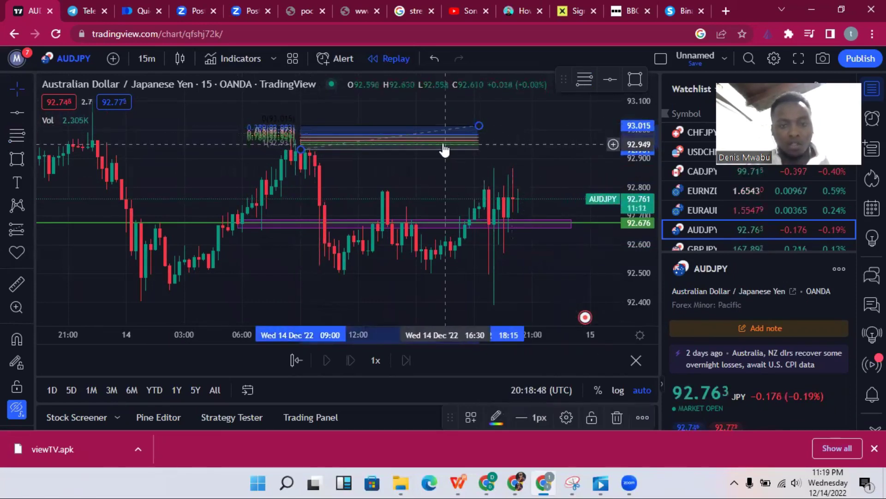
key(Delete)
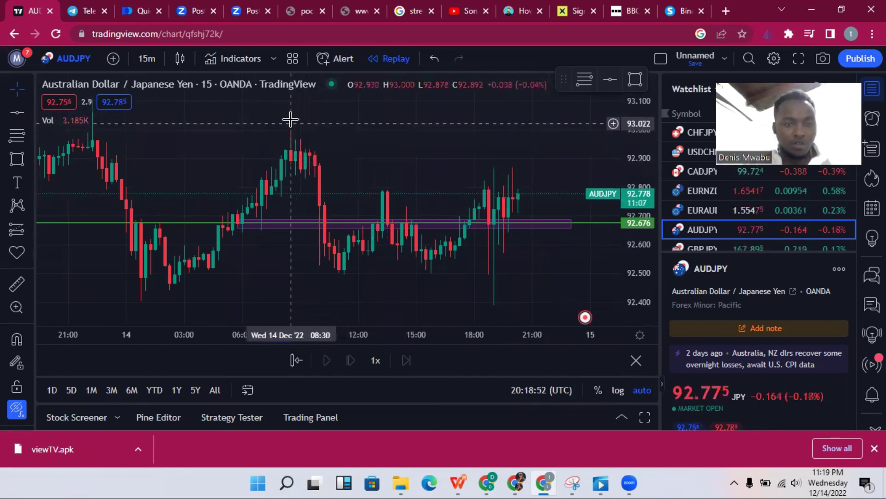
- Draw a Fibonacci retracement from the 92.999 high down to the 92.386 low
click(584, 79)
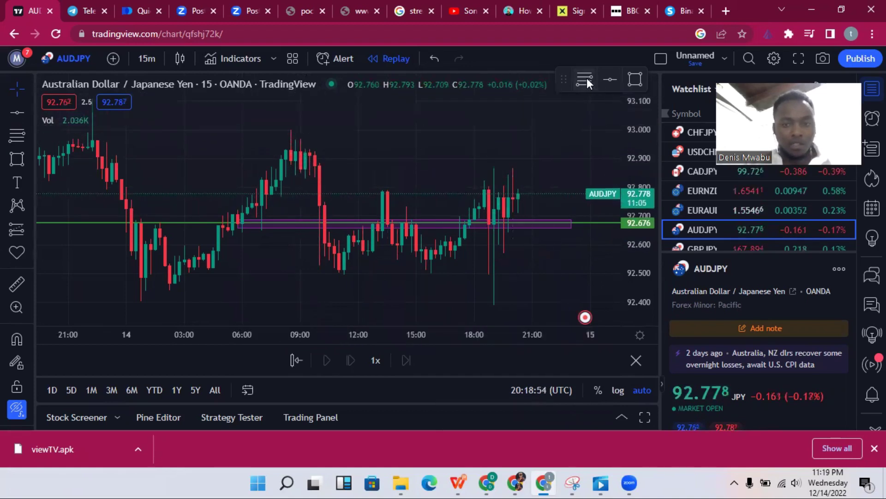
click(290, 130)
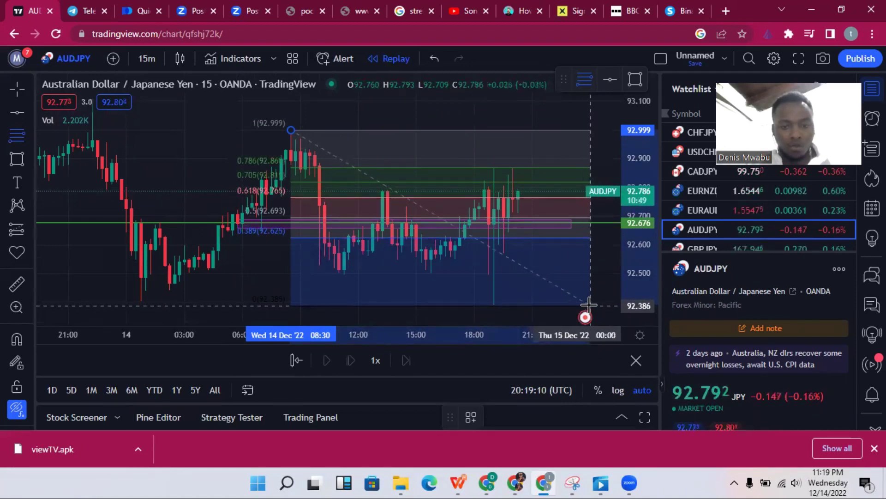
click(589, 305)
scroll(499, 271, down, 2)
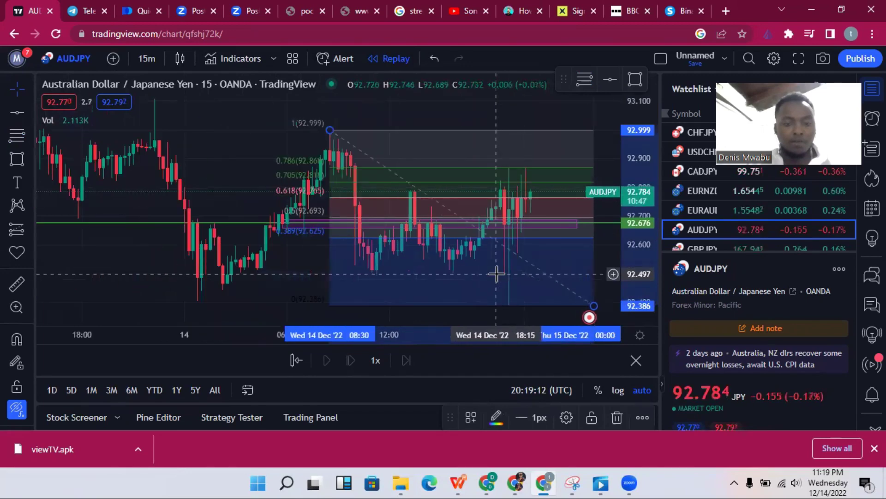
drag(415, 124, 298, 130)
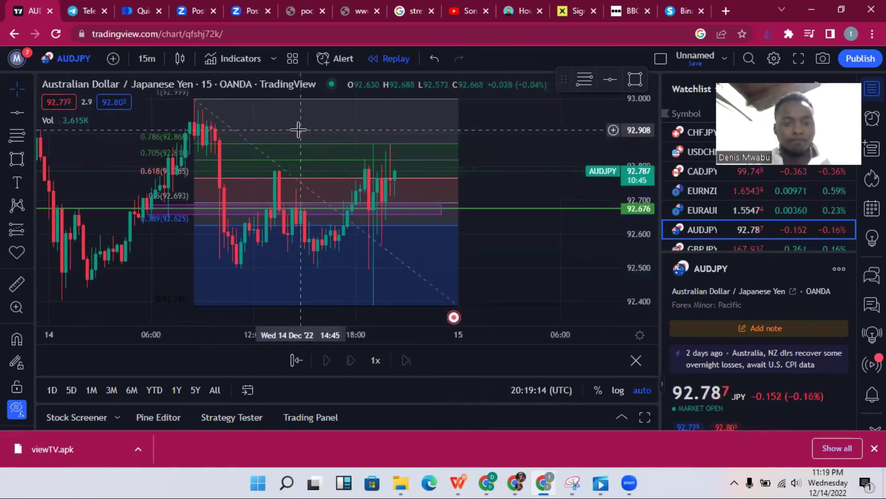
scroll(413, 209, up, 1)
scroll(413, 209, down, 2)
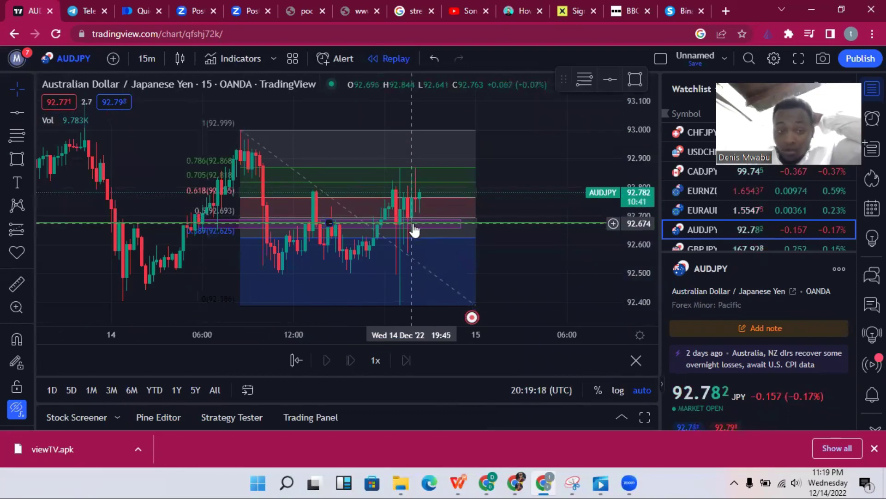
scroll(414, 230, up, 1)
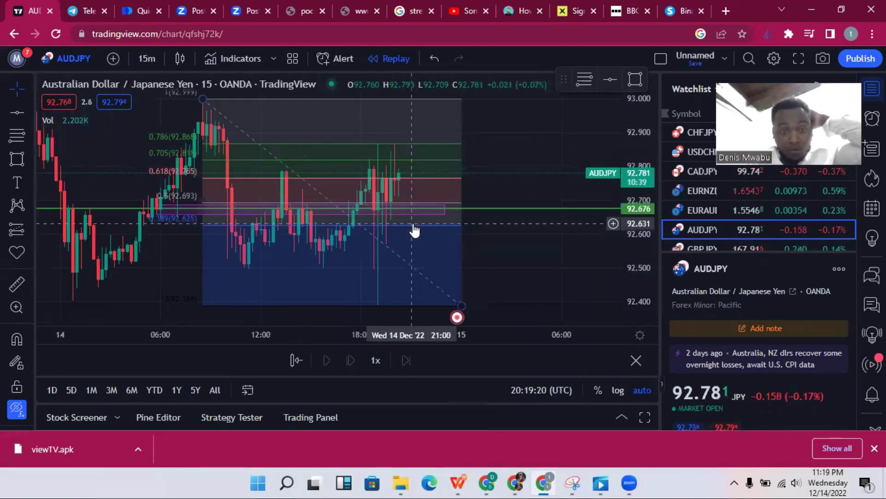